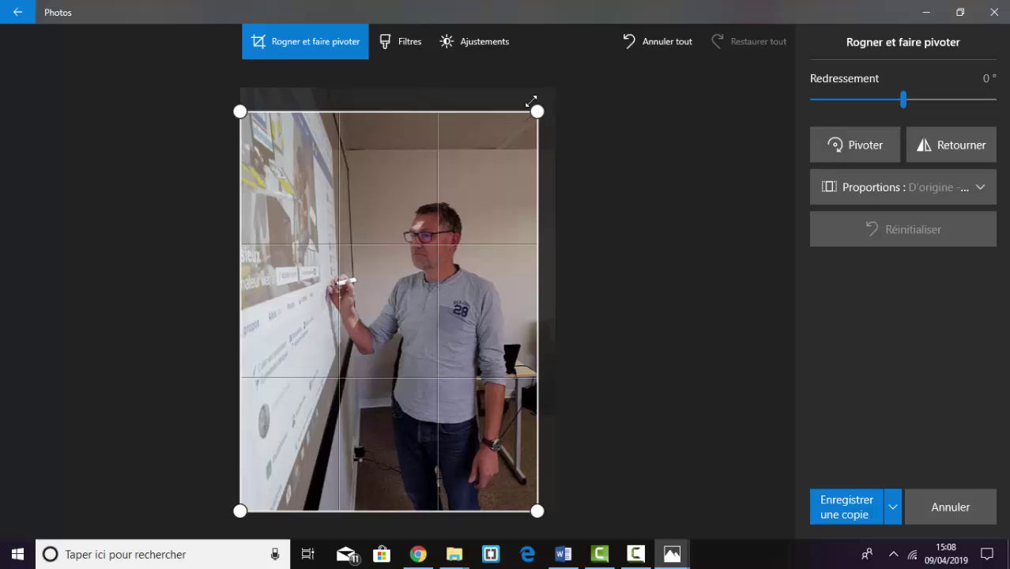
Crop the photo slightly at its original proportions, reframe it around the man at the projected screen, and mirror it horizontally
left_click_drag(531, 101, 531, 103)
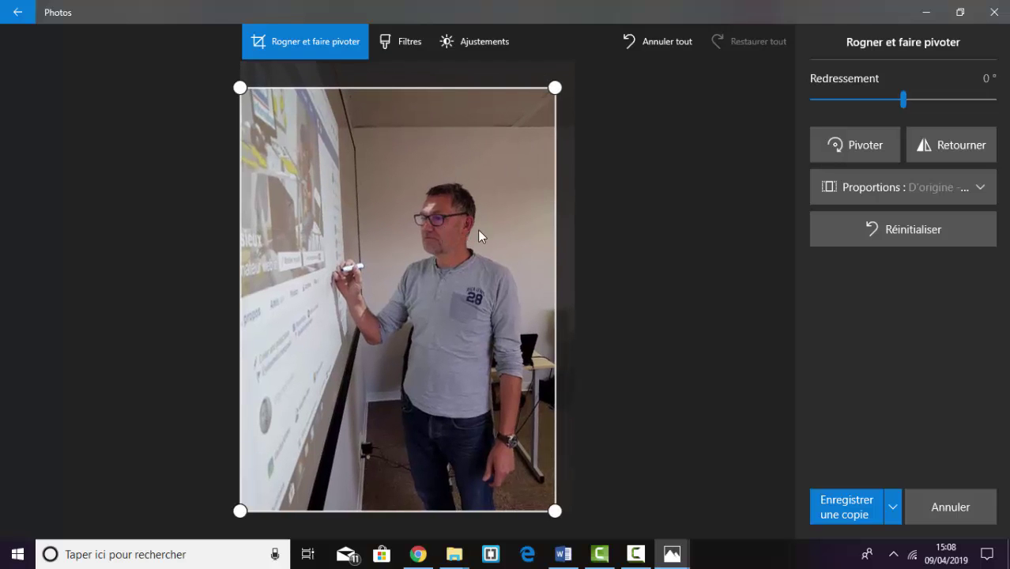
mouse_move(553, 89)
left_mouse_down()
mouse_move(528, 112)
mouse_move(548, 89)
left_mouse_up()
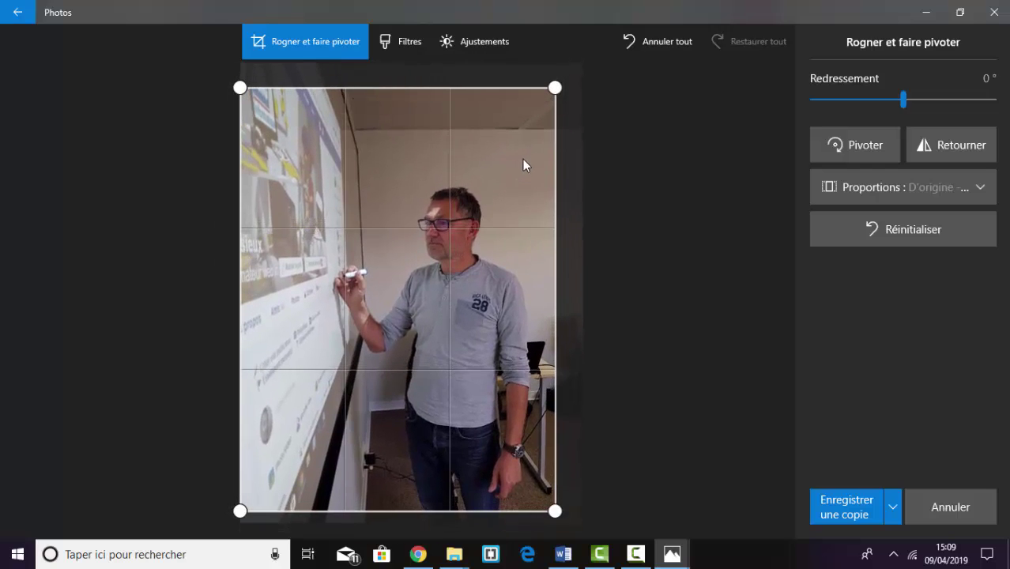
left_click_drag(508, 152, 456, 200)
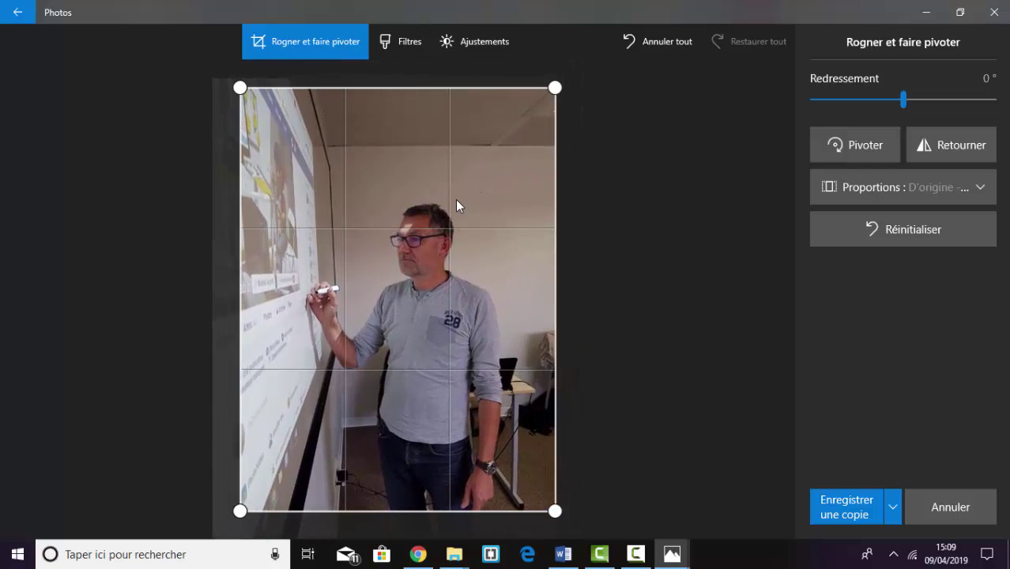
scroll(455, 199, "up", 2)
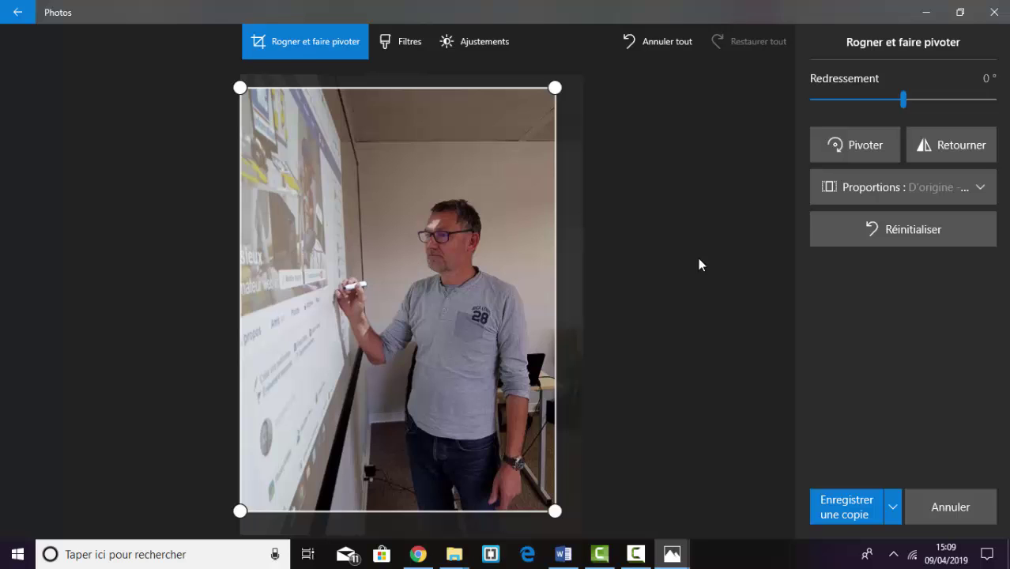
left_click(939, 157)
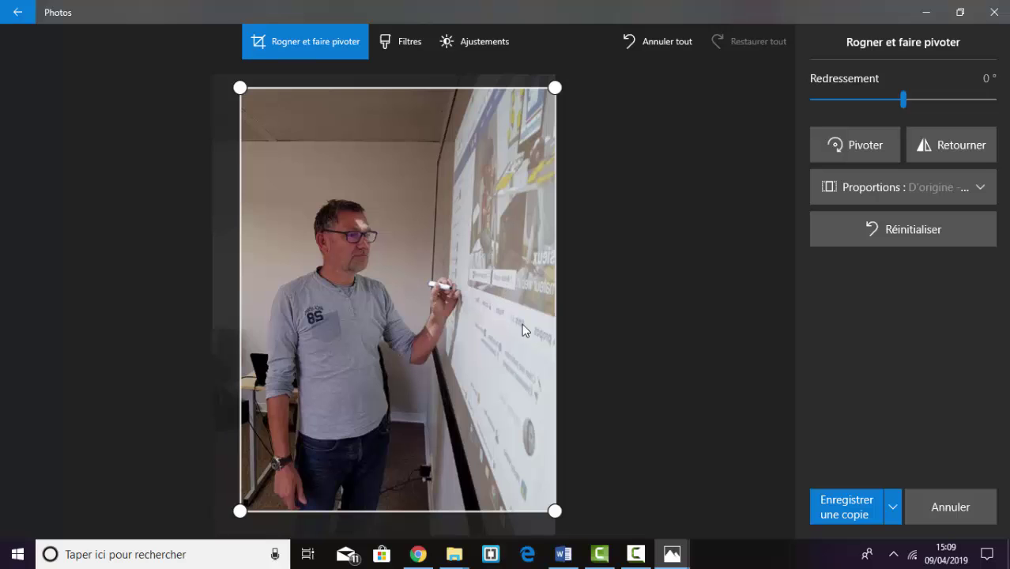
Save the edited photo to the desktop as formateur-facebook-pro-toulouse.jpg, overwriting the existing file
left_click(847, 507)
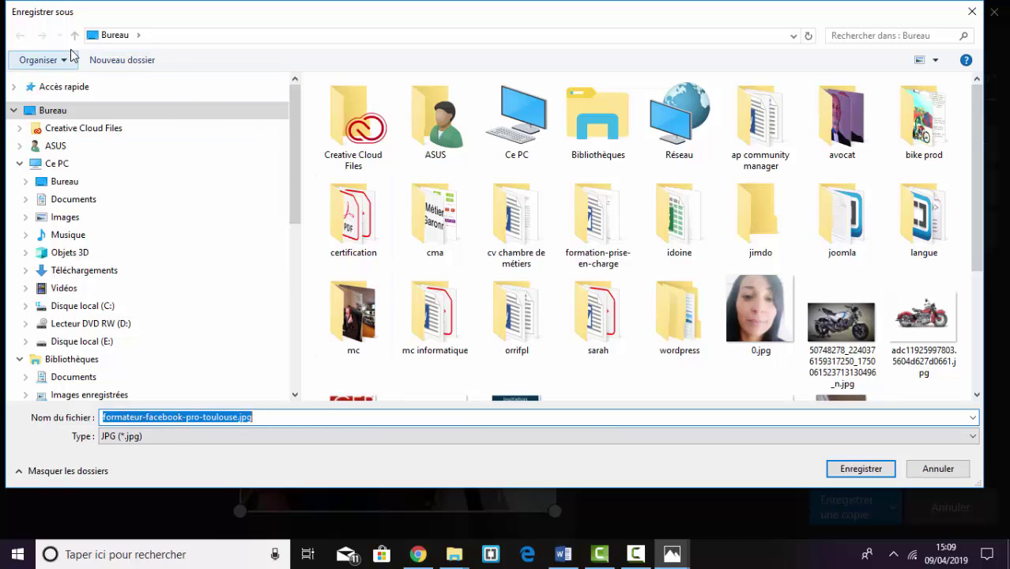
left_click(856, 469)
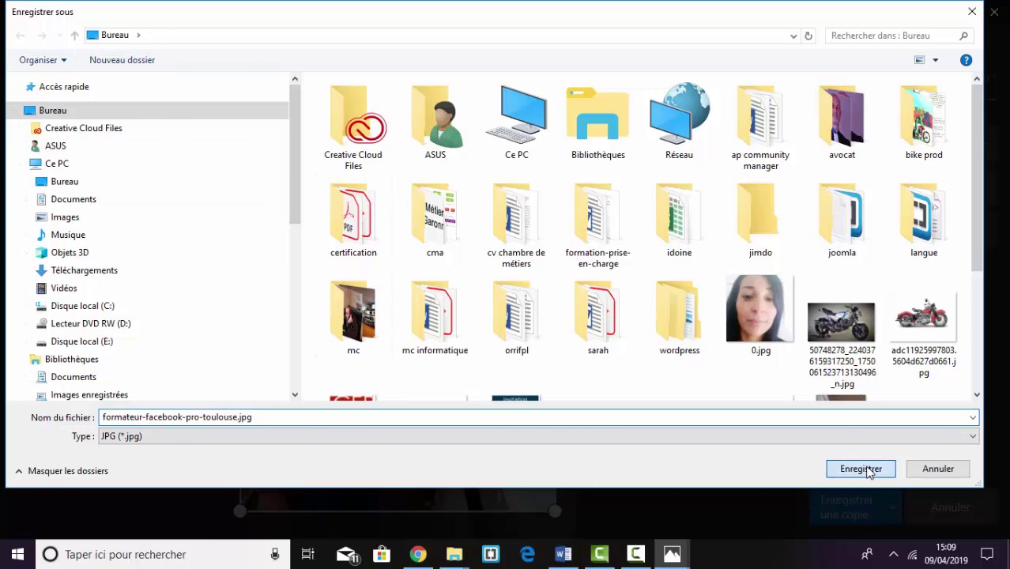
left_click(552, 278)
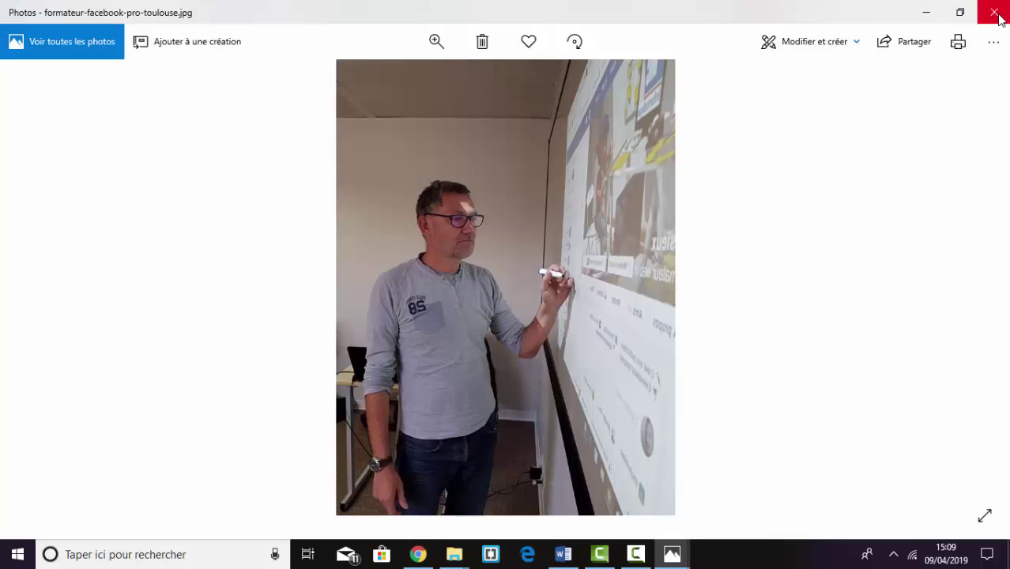
Close both open photo windows and minimise the file explorer to return to the Joomla article editor
left_click(998, 19)
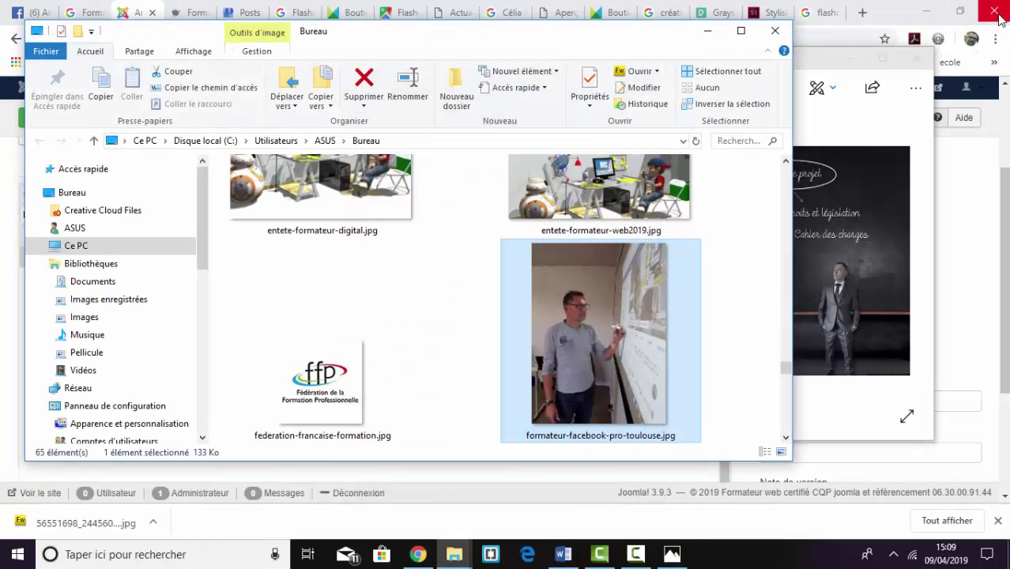
left_click(706, 34)
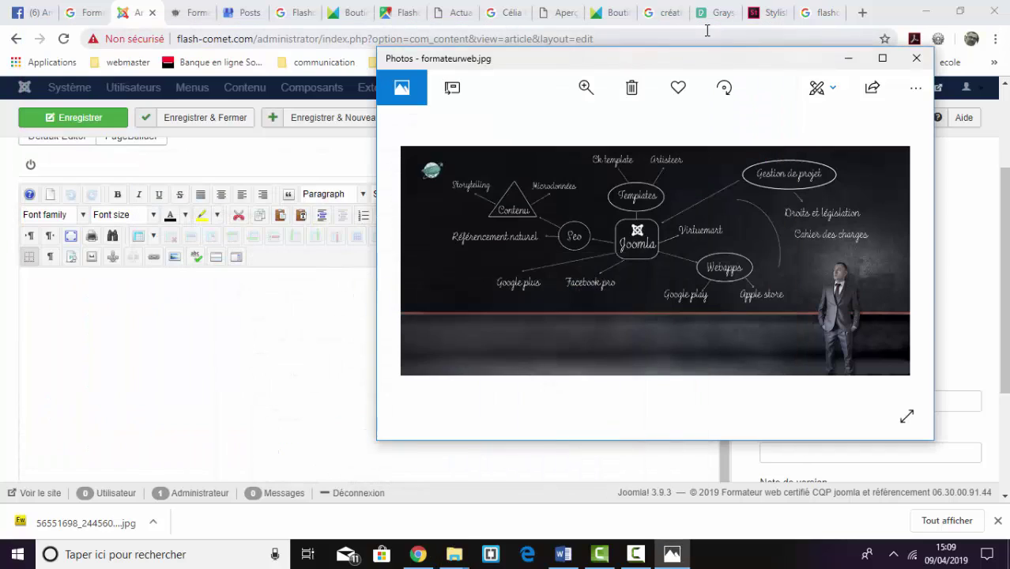
left_click(914, 61)
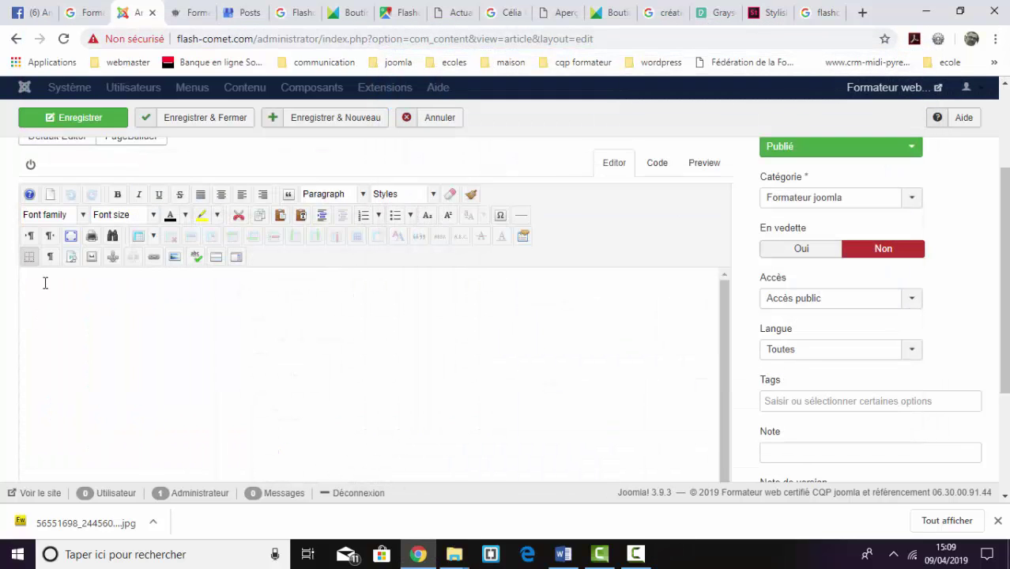
Upload formateur-facebook-pro-toulouse.jpg from the desktop to the root image directory through the article's image insertion dialog
scroll(160, 336, "up", 2)
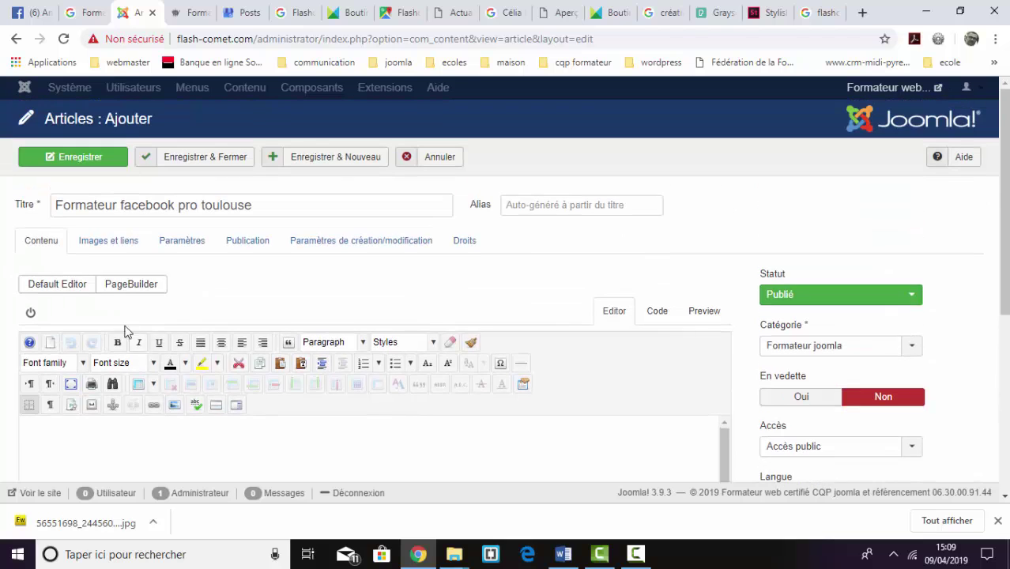
scroll(182, 316, "down", 4)
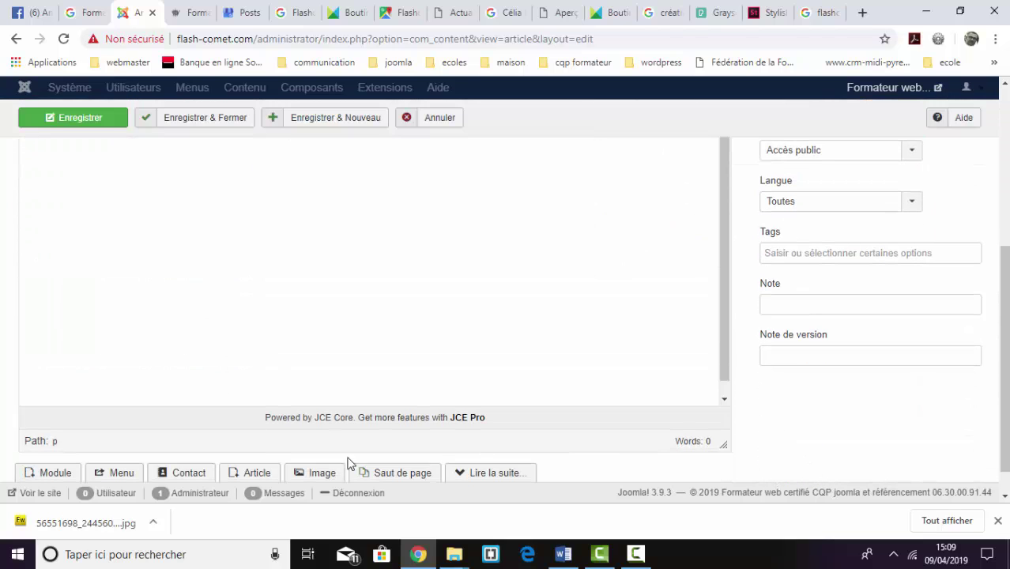
left_click(320, 473)
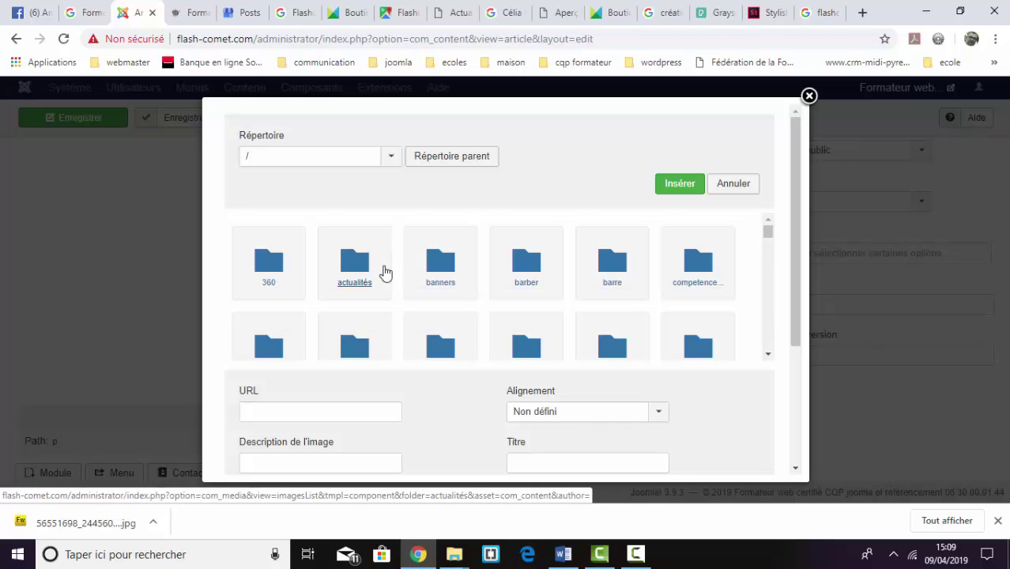
scroll(411, 284, "down", 2)
scroll(434, 296, "down", 5)
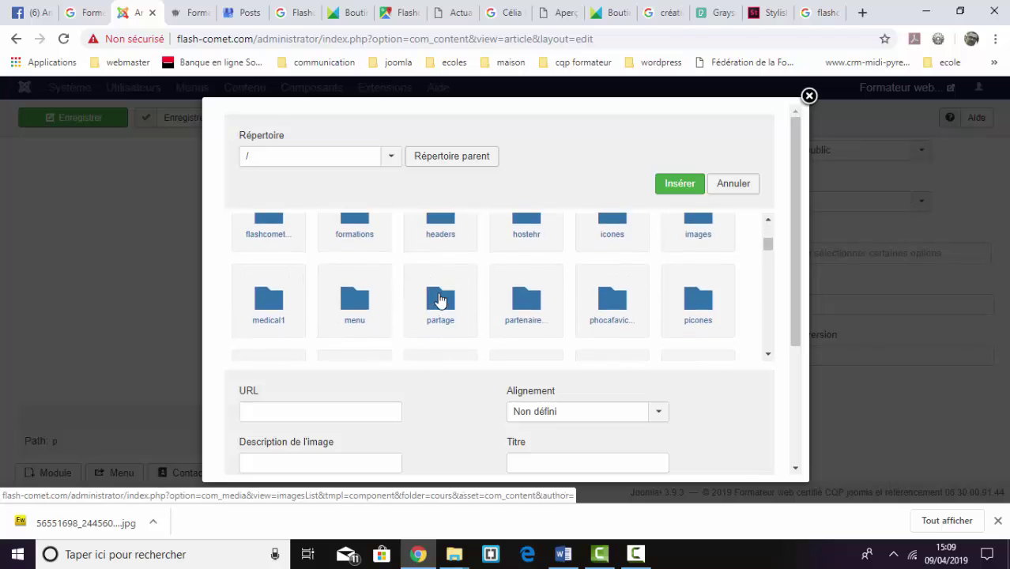
scroll(445, 300, "down", 1)
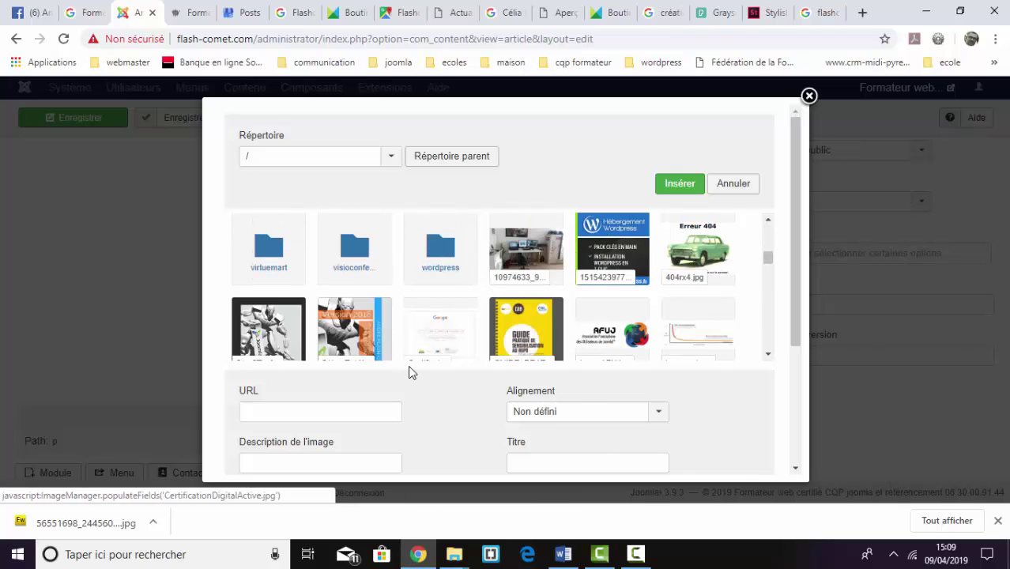
scroll(410, 368, "down", 3)
left_click(410, 392)
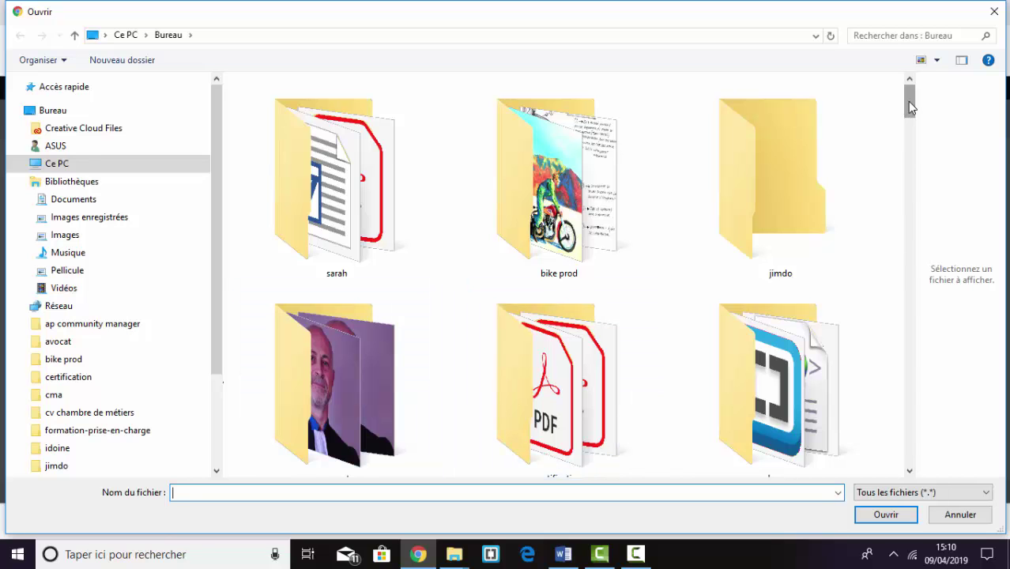
left_click_drag(908, 111, 914, 185)
left_click(553, 285)
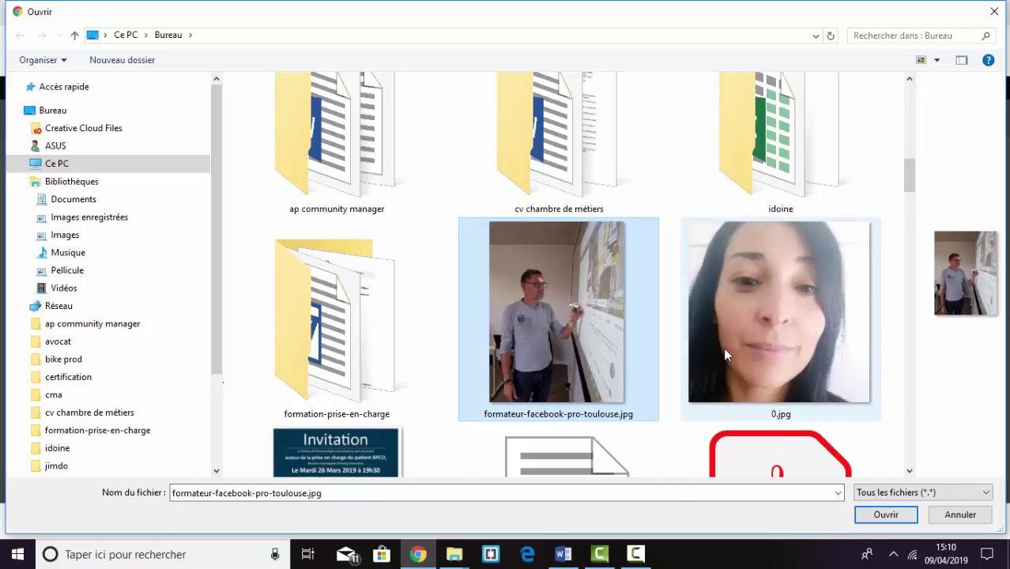
left_click(886, 514)
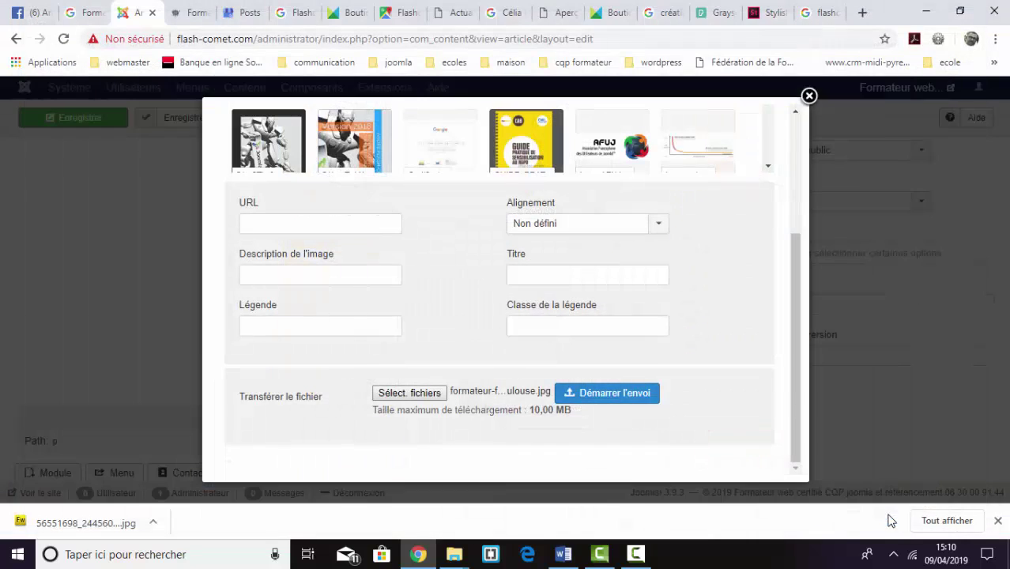
left_click(611, 407)
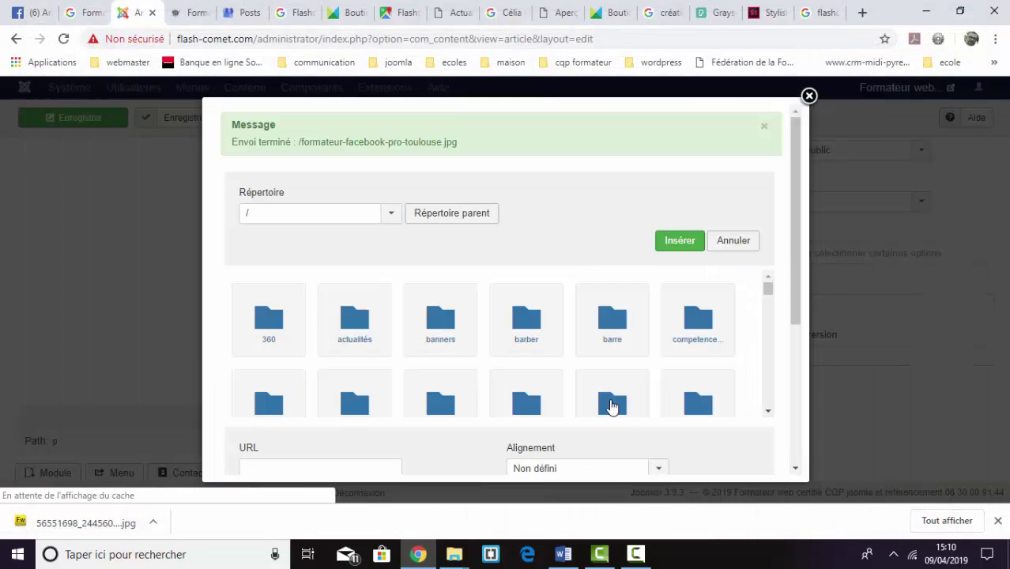
Locate the uploaded formateur-facebook-pro-toulouse.jpg among the images, searching the page for "fo", and insert it into the article
left_click_drag(768, 293, 780, 311)
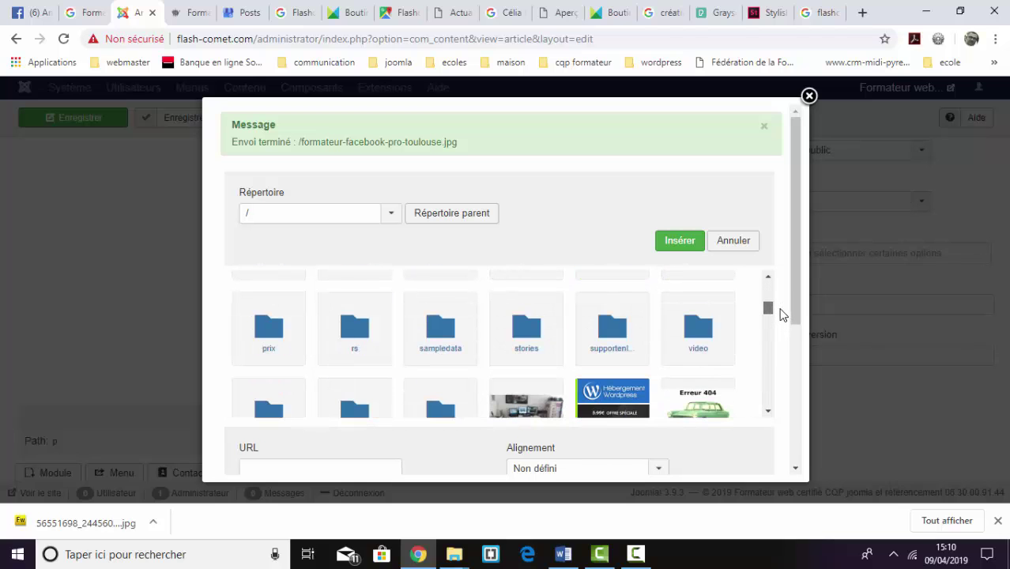
left_click(769, 411)
scroll(770, 421, "down", 5)
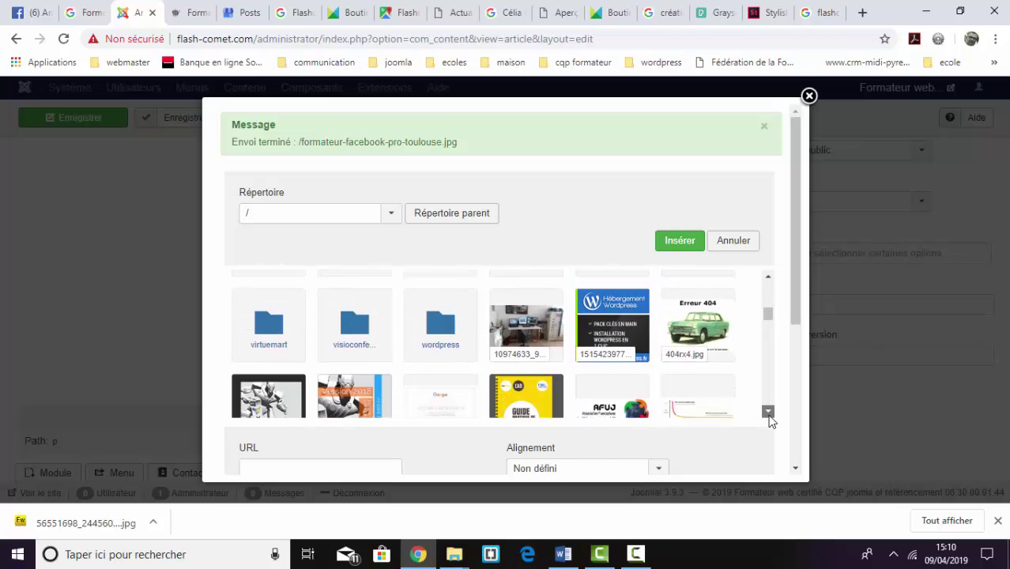
scroll(770, 421, "down", 1)
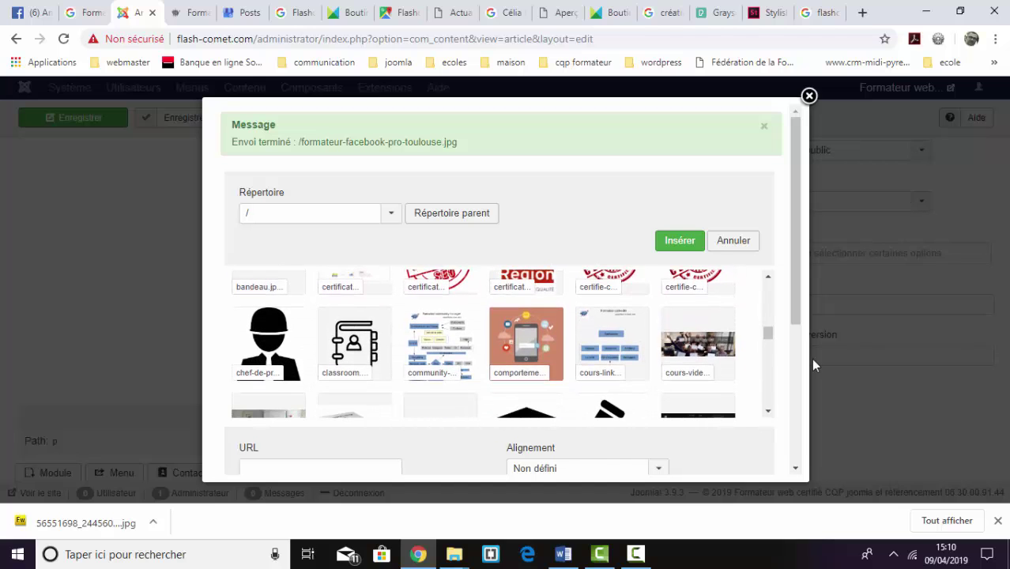
key("ctrl+f")
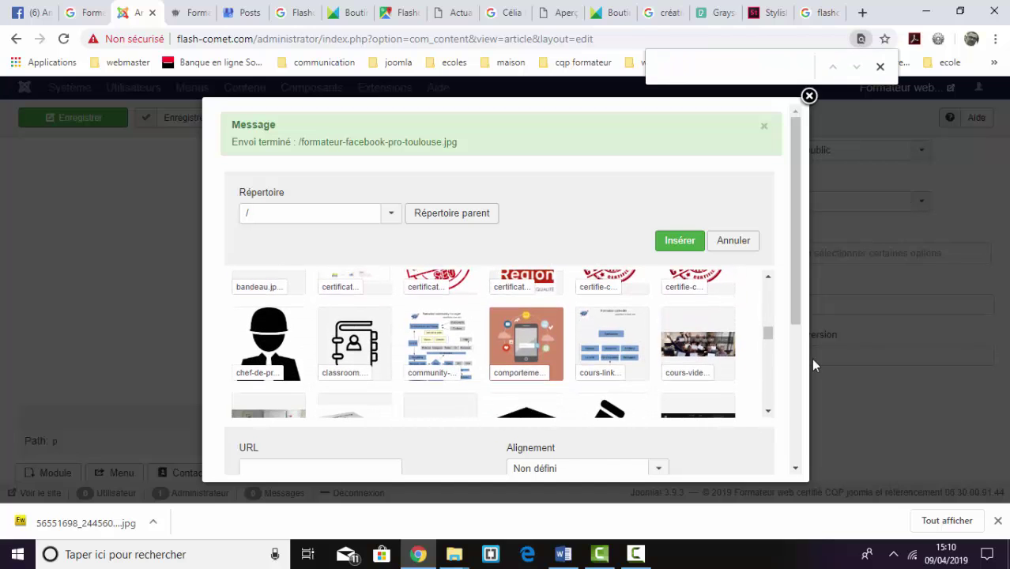
type("f")
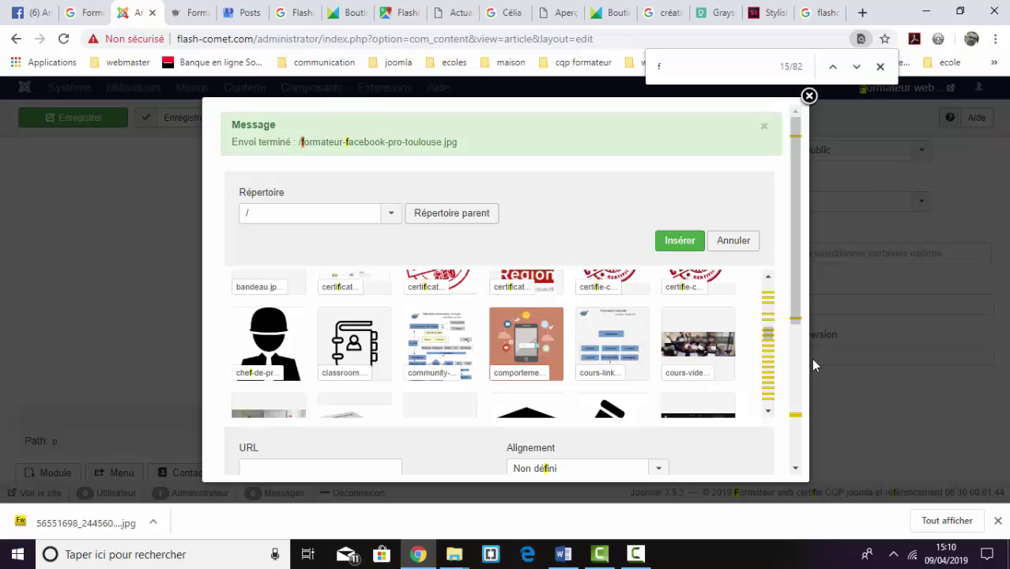
type("o")
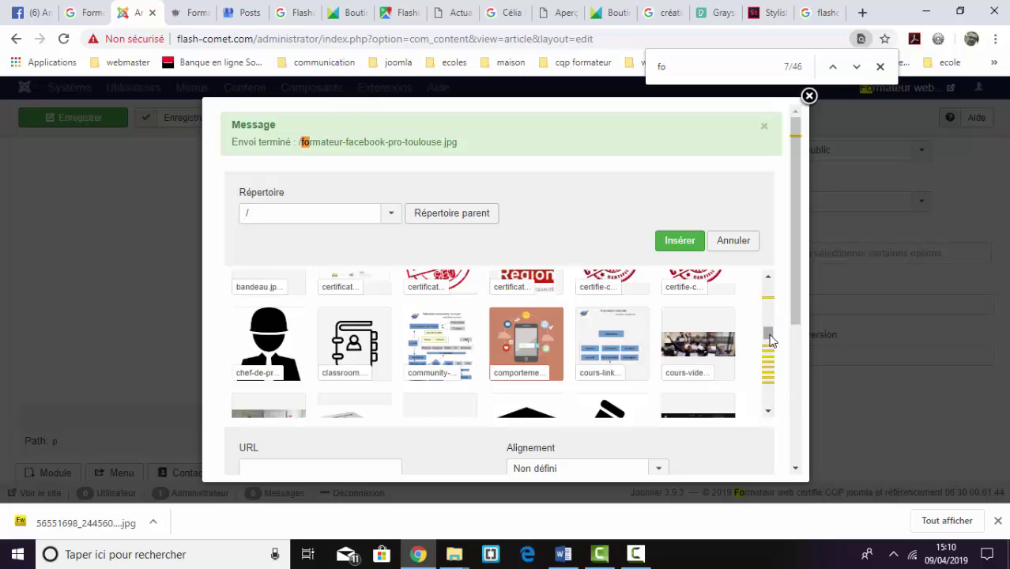
key("ctrl+f")
left_click(854, 68)
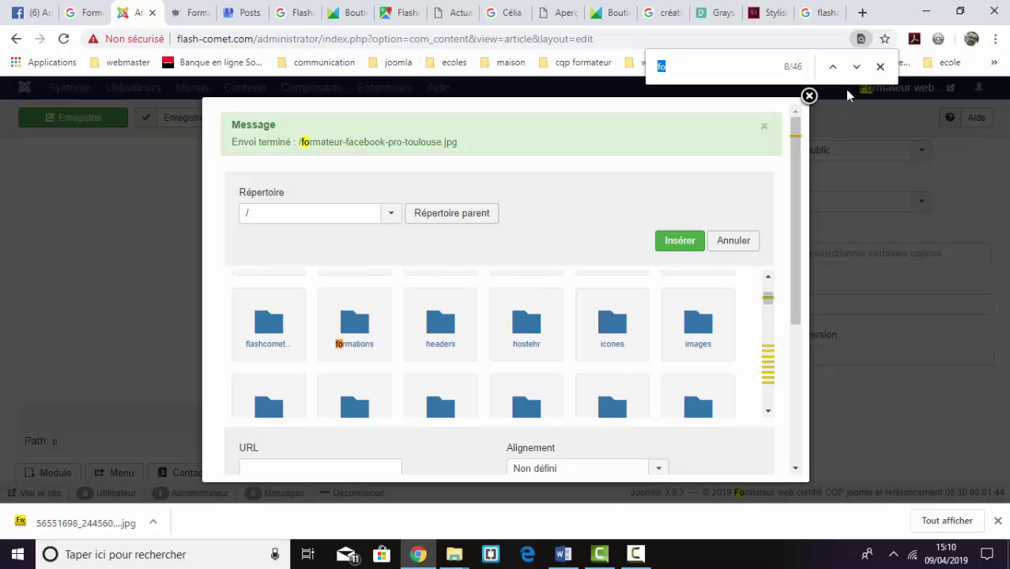
left_click(855, 68)
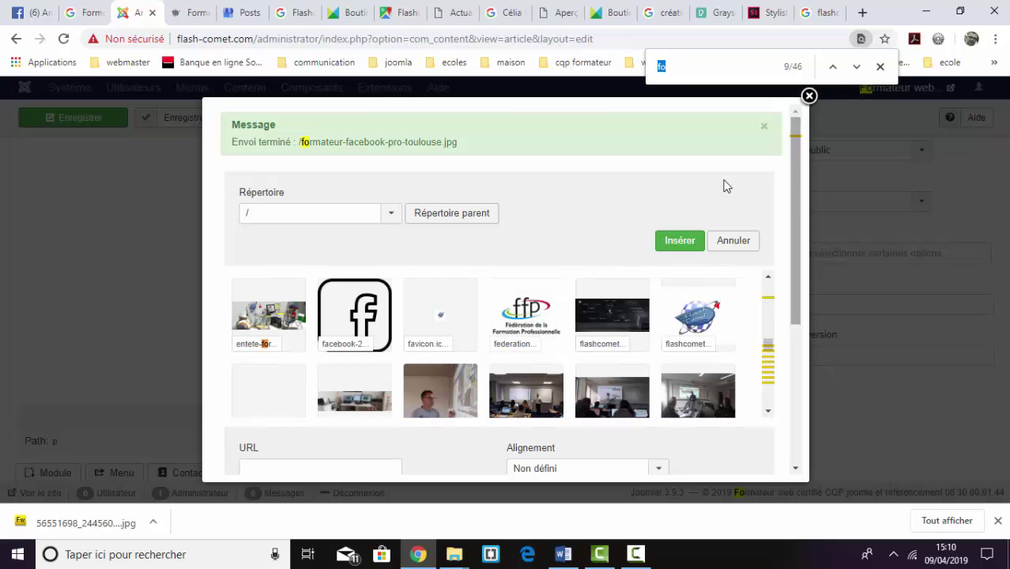
left_click(446, 389)
left_click(677, 241)
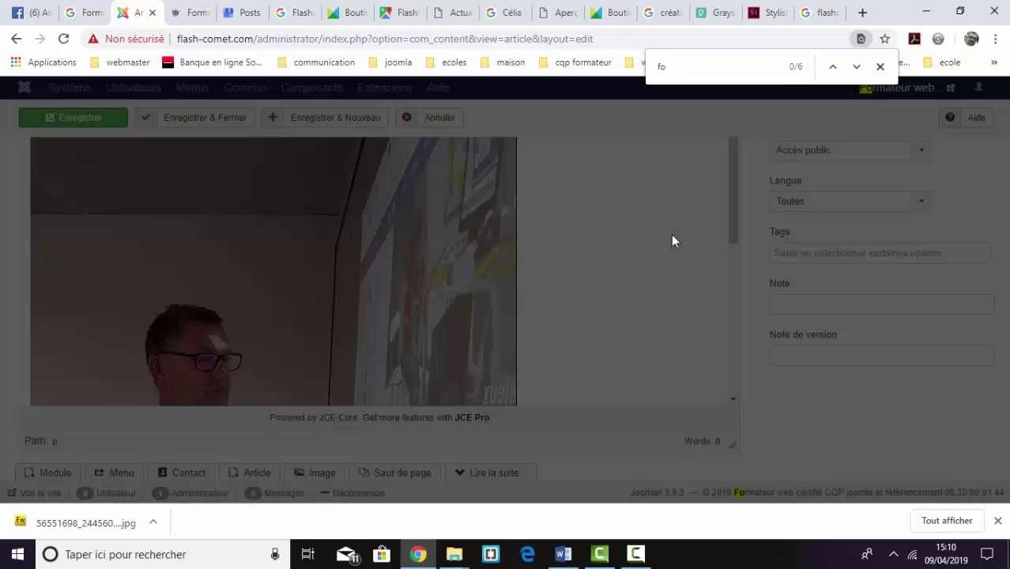
Shrink the inserted photo proportionally in the article body to about half its inserted width
left_click(395, 272)
scroll(395, 280, "up", 3)
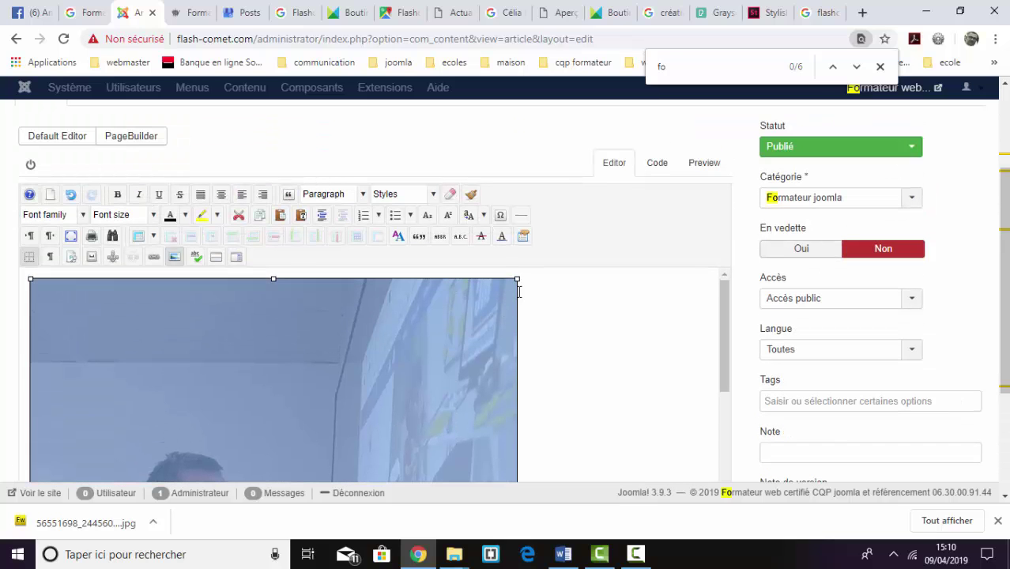
left_click_drag(516, 279, 310, 440)
scroll(428, 309, "down", 5)
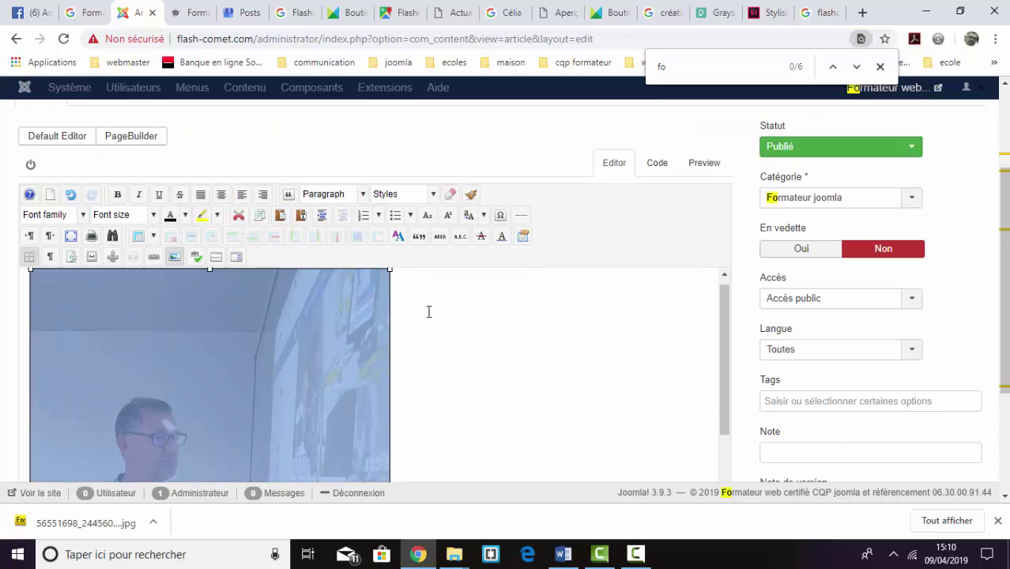
scroll(432, 396, "down", 3)
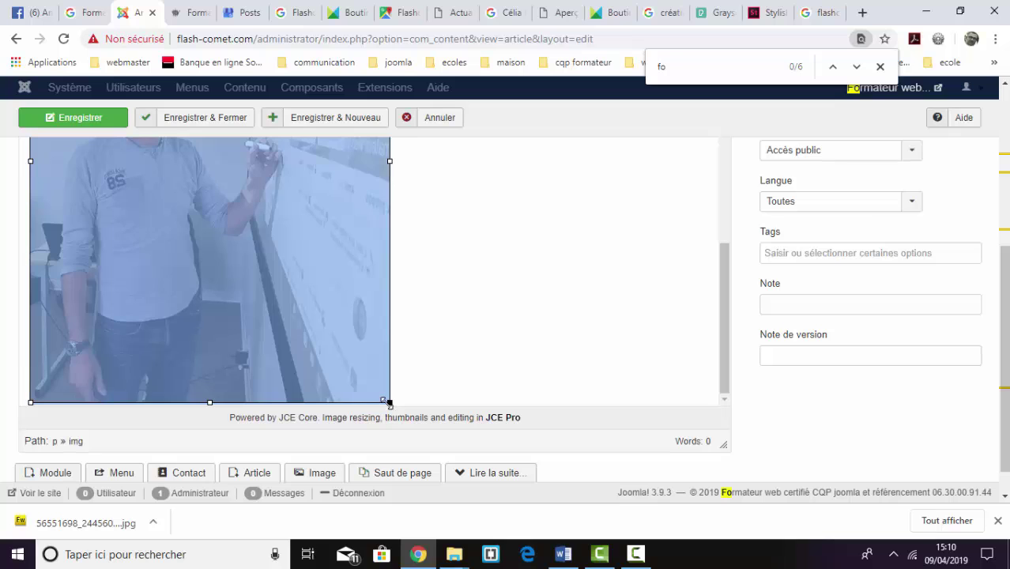
left_click_drag(388, 402, 249, 230)
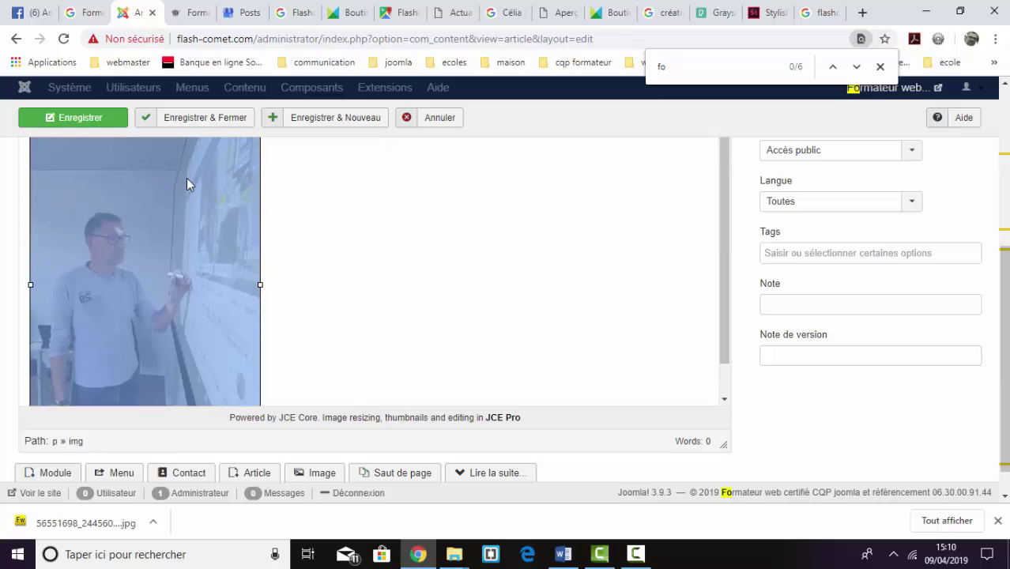
scroll(237, 237, "up", 3)
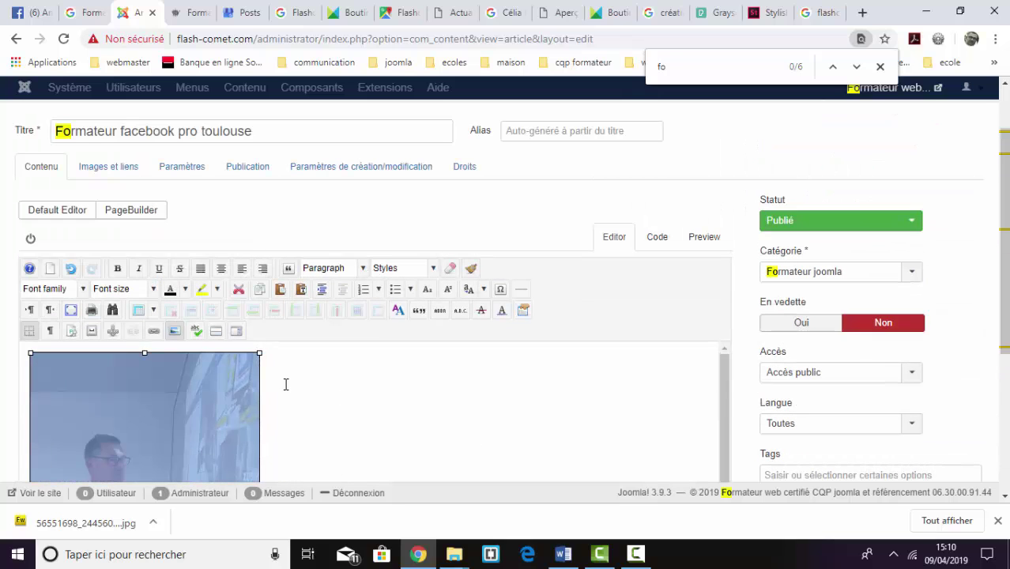
scroll(380, 403, "down", 1)
scroll(485, 386, "down", 5)
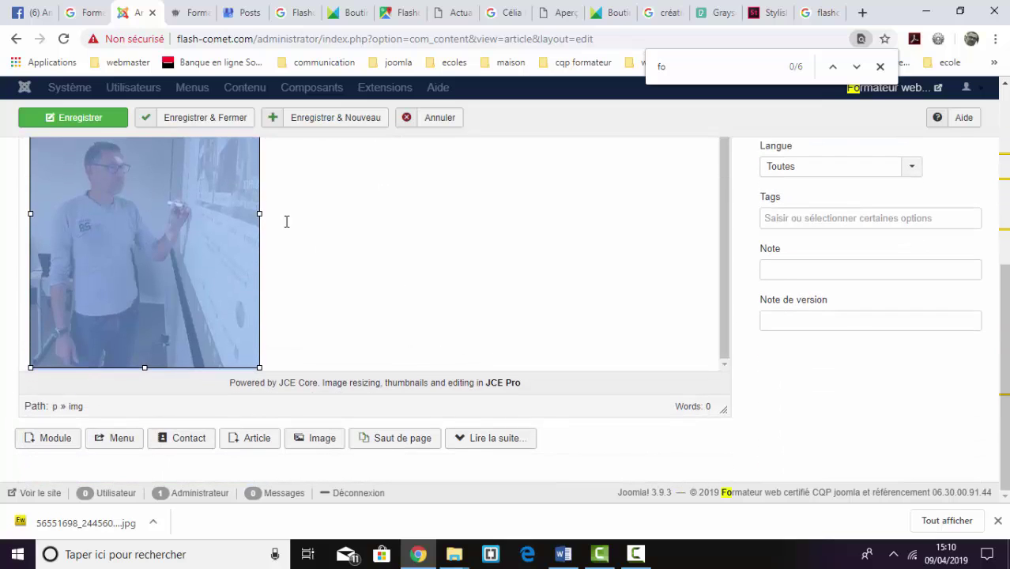
Centre the inserted photo horizontally in the article body
scroll(495, 282, "up", 8)
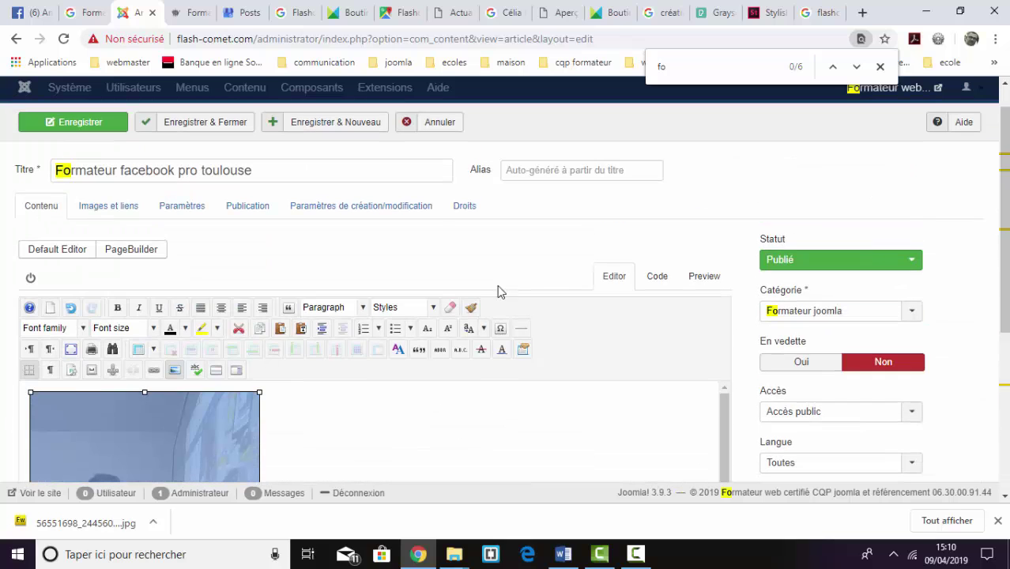
left_click(221, 306)
scroll(616, 433, "down", 1)
scroll(616, 411, "down", 3)
Start a new paragraph below the photo with the words "Belle journée"
left_click(516, 417)
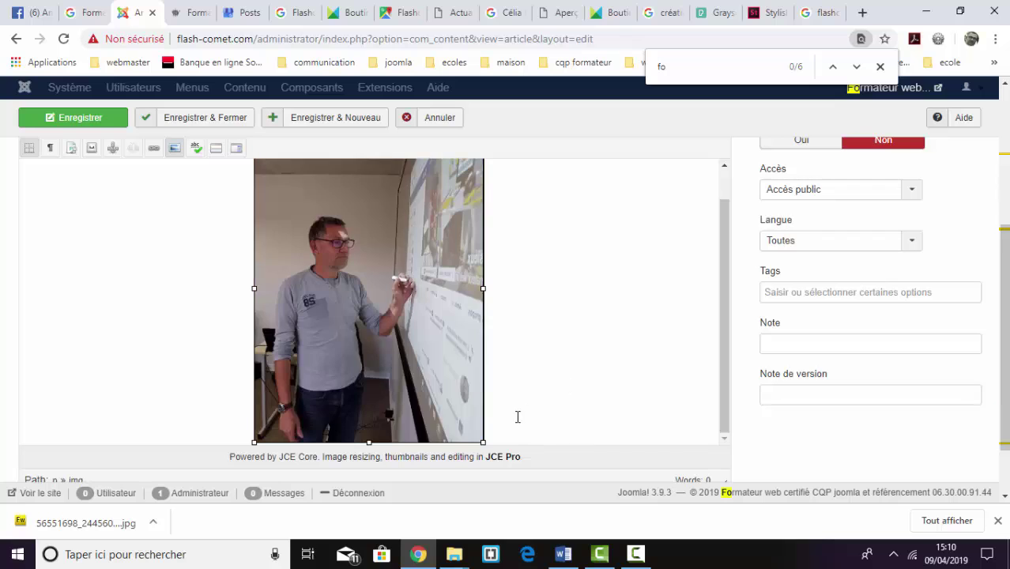
key("Return")
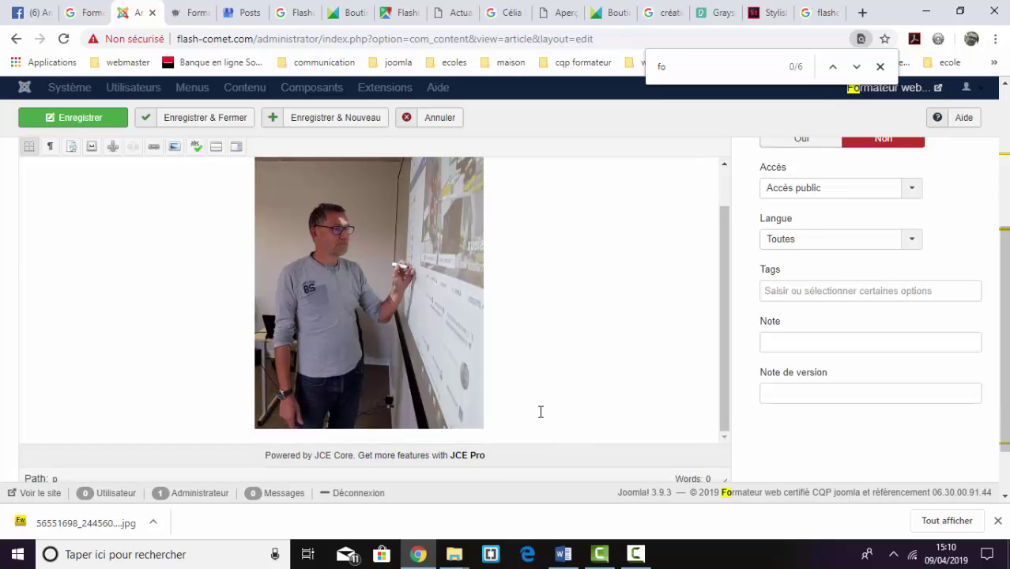
scroll(552, 407, "down", 1)
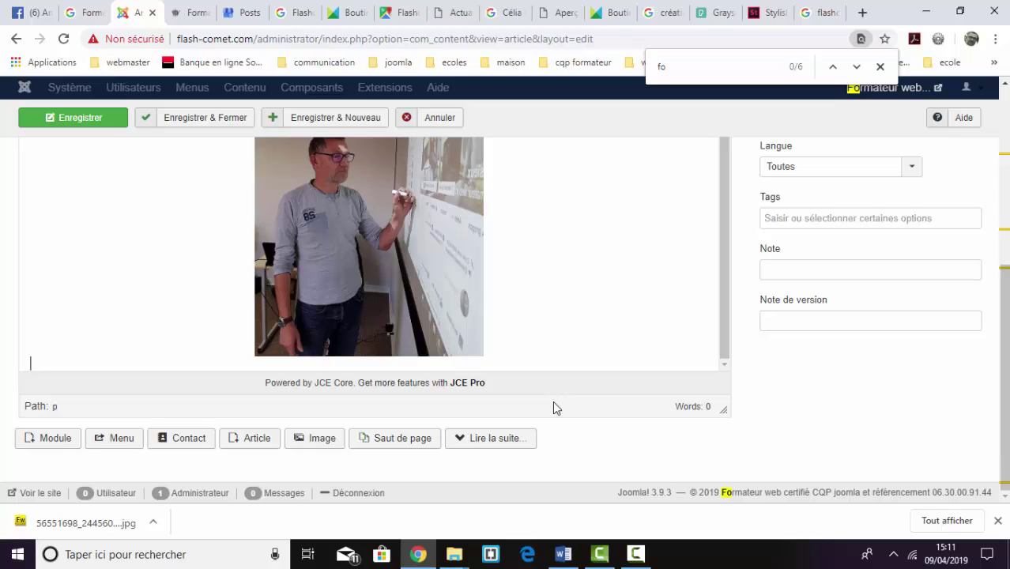
type("B")
type("el j")
type("purnée ")
type("le")
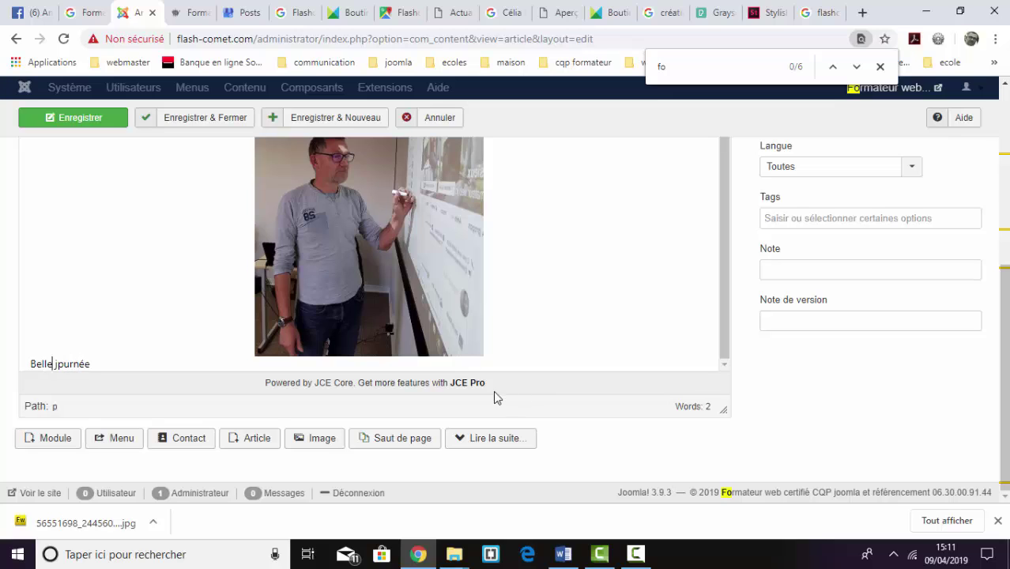
left_click(61, 365)
left_click(108, 356)
Complete the sentence with "de formatuin avec des stagiaires sympatique autour de facebook de Google business et du référencement."
type("de formatuin")
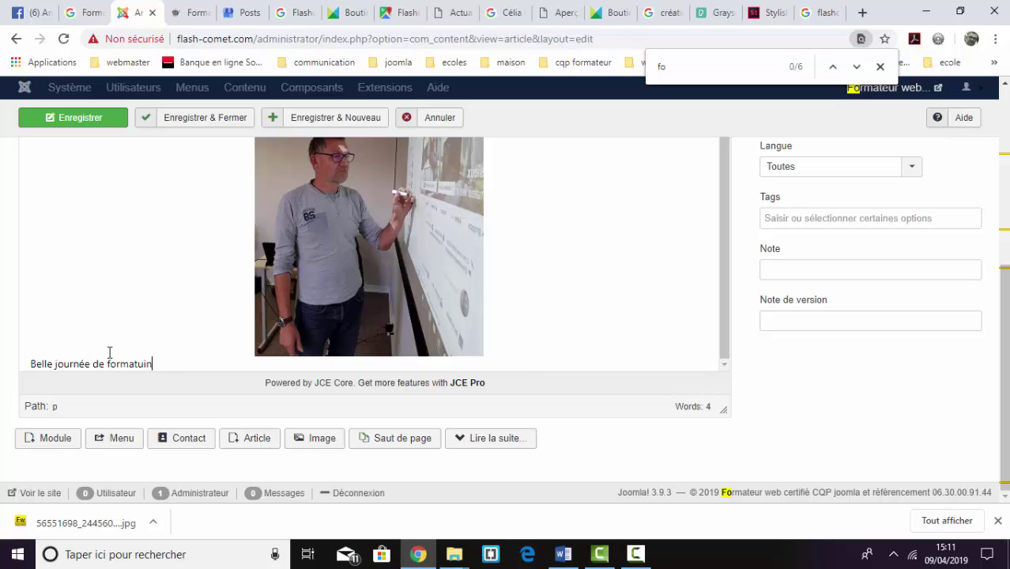
type(" avec des stagiai")
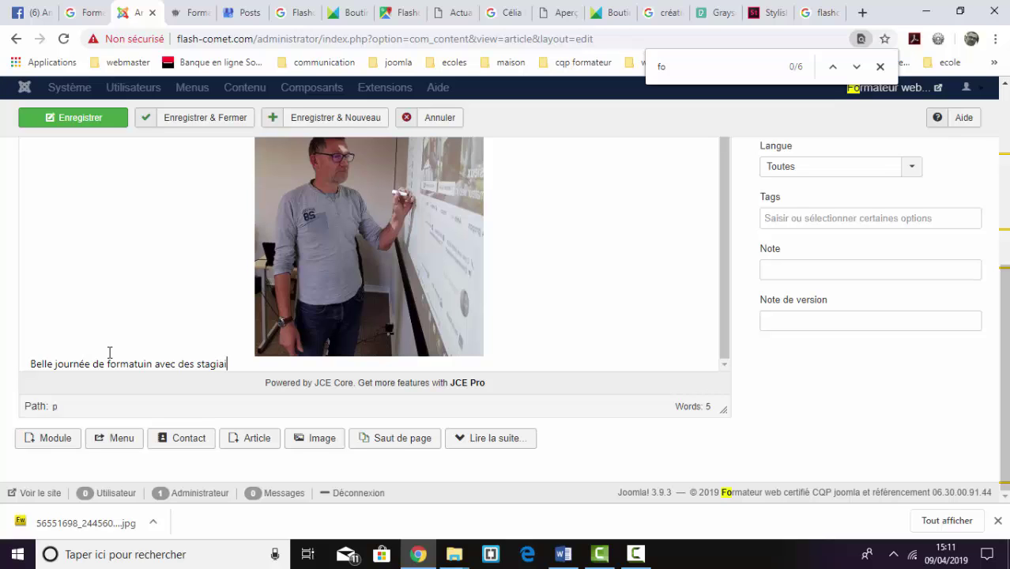
type("res sympatique ")
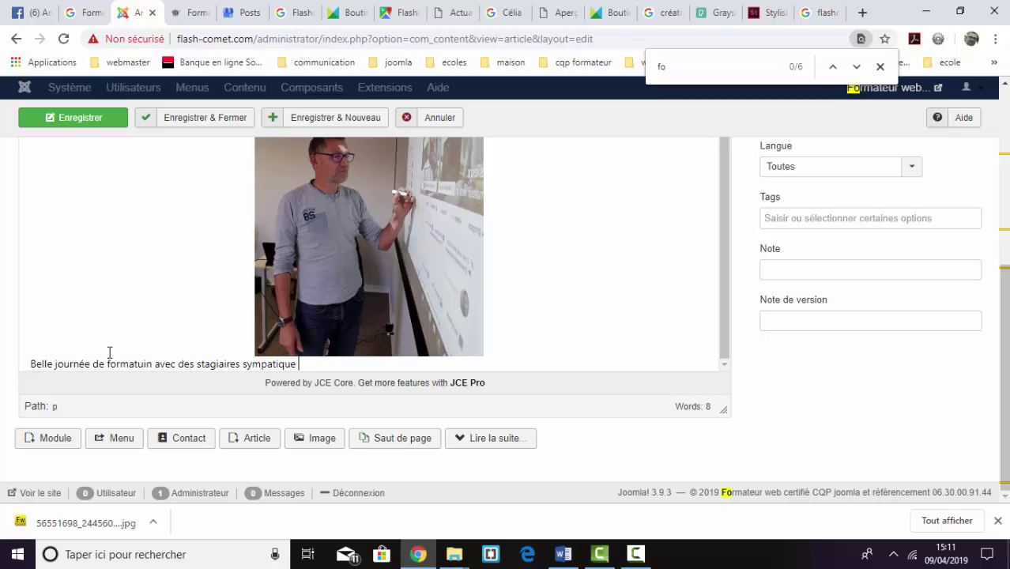
type("autour de fac")
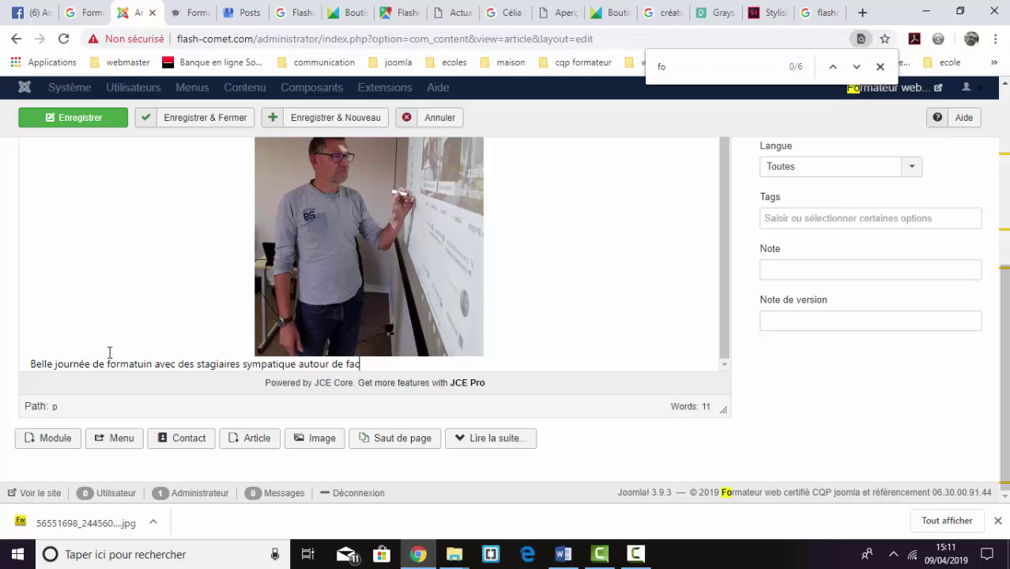
type("ebook de G")
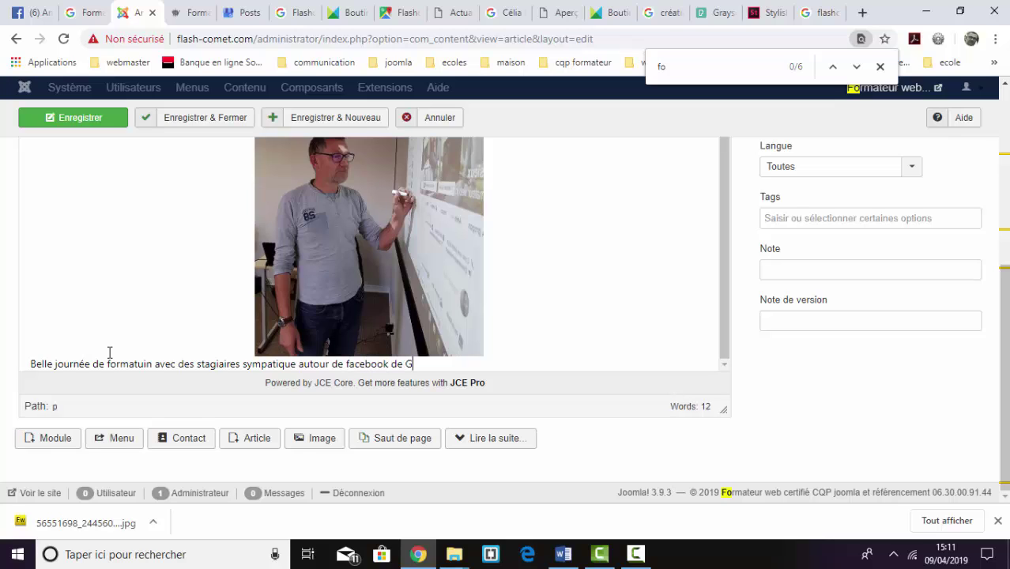
type("oogle business et du ré")
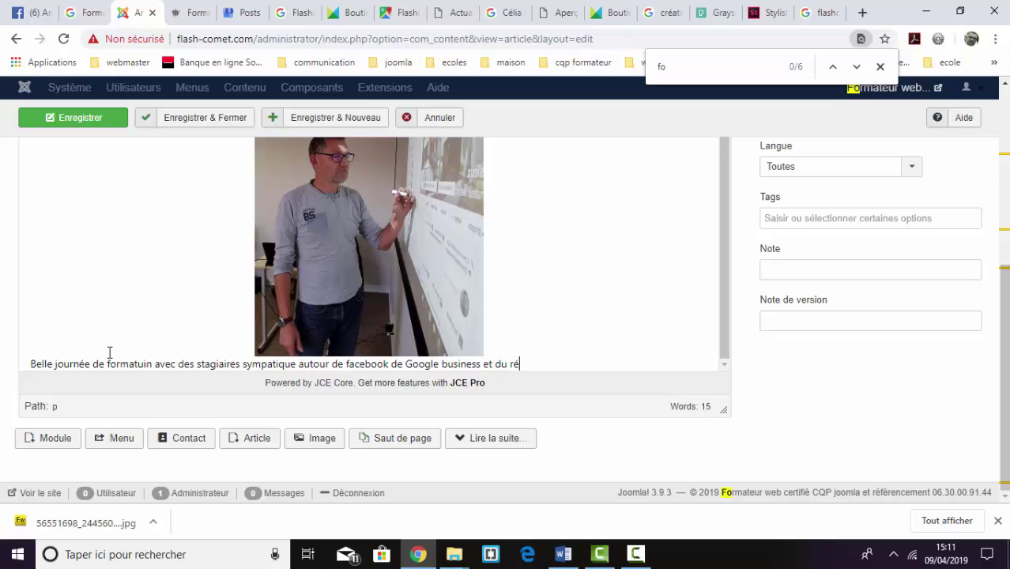
type("férencement.")
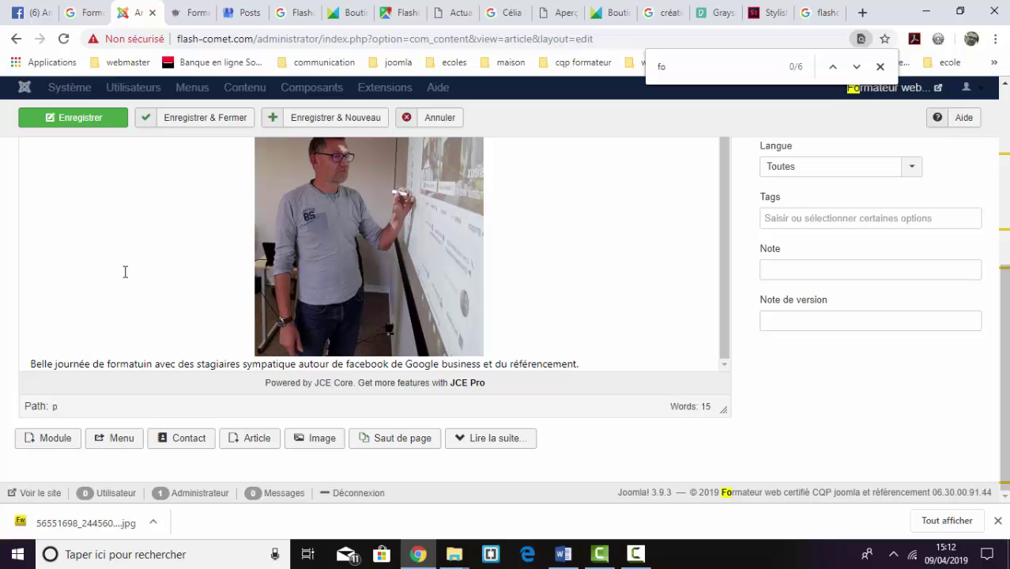
Centre the whole sentence below the photo
left_click_drag(579, 364, 19, 355)
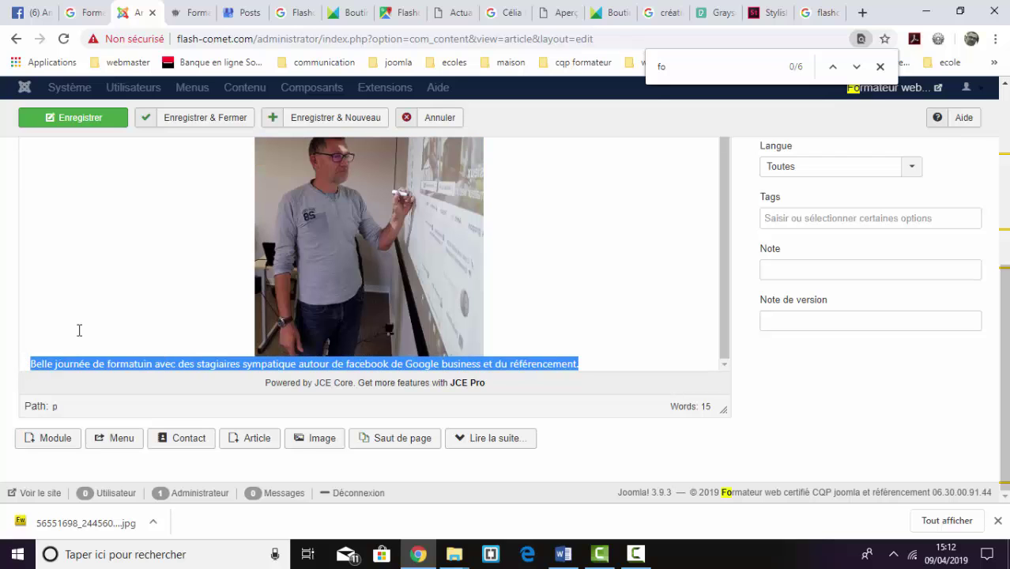
left_click(133, 269)
scroll(197, 245, "up", 5)
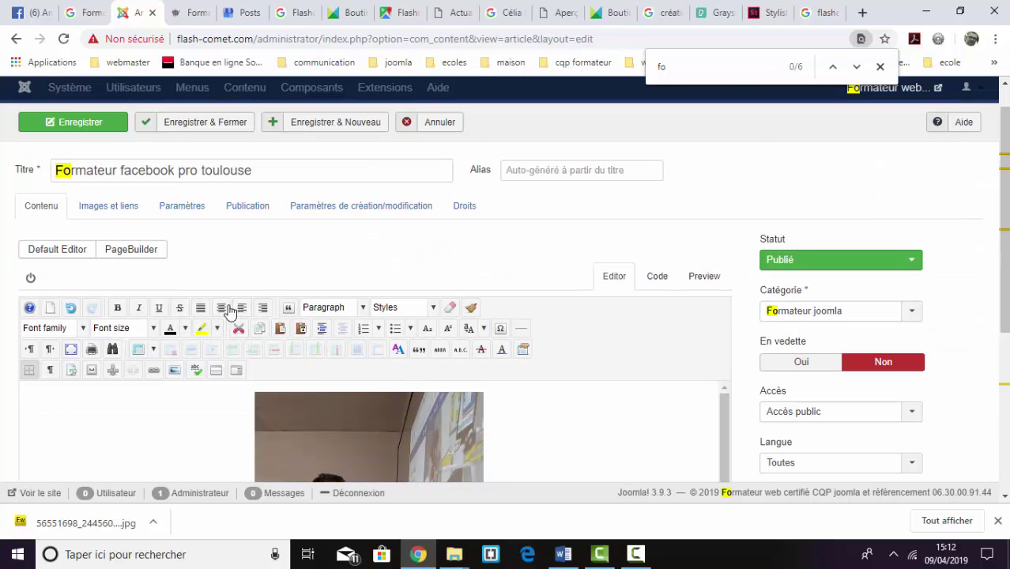
scroll(589, 410, "down", 3)
scroll(588, 405, "down", 1)
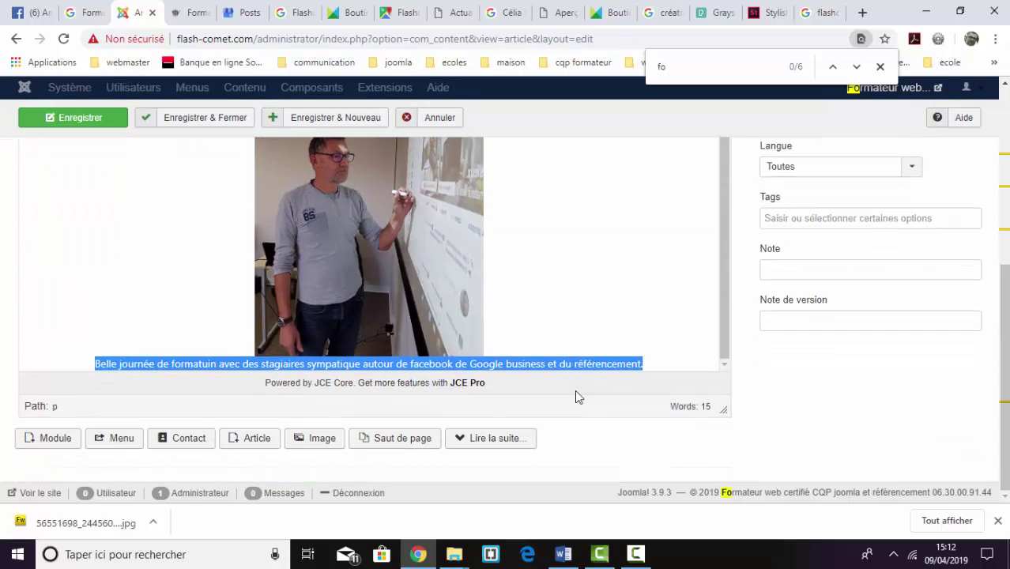
Correct the misspelled word "formatuin" in the sentence below the photo to "formation"
left_click(555, 364)
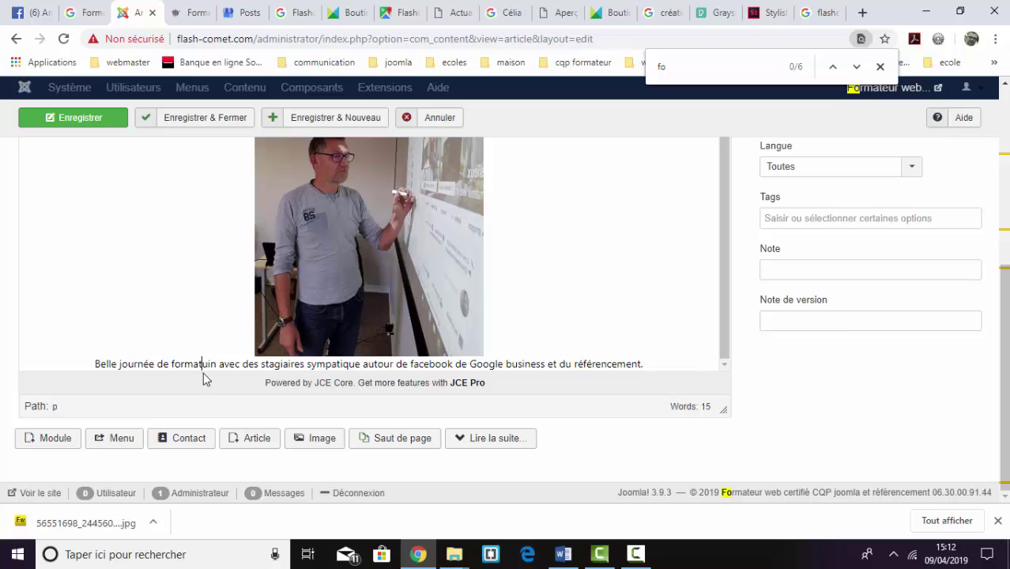
key("Delete")
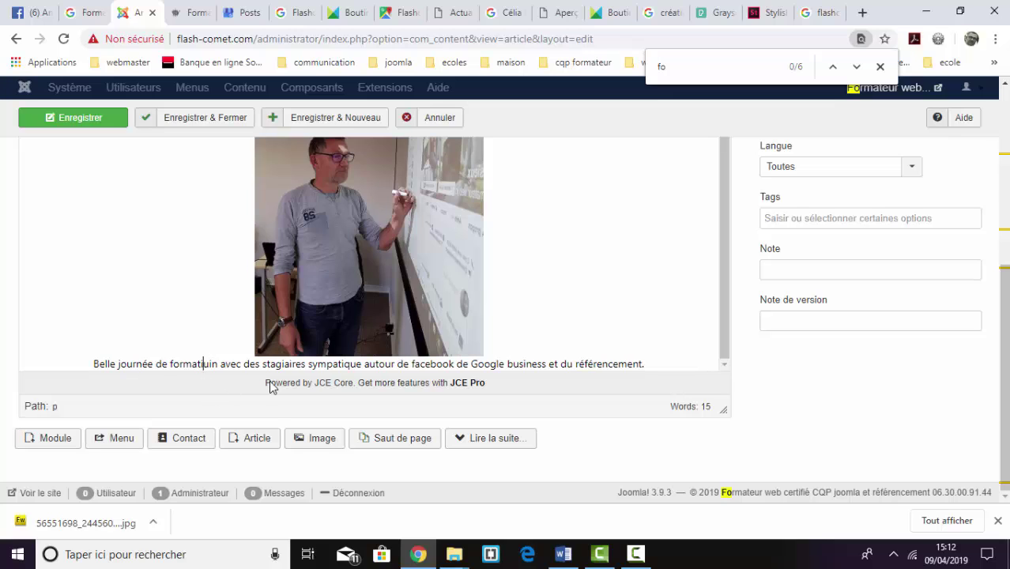
type("io")
key("Delete")
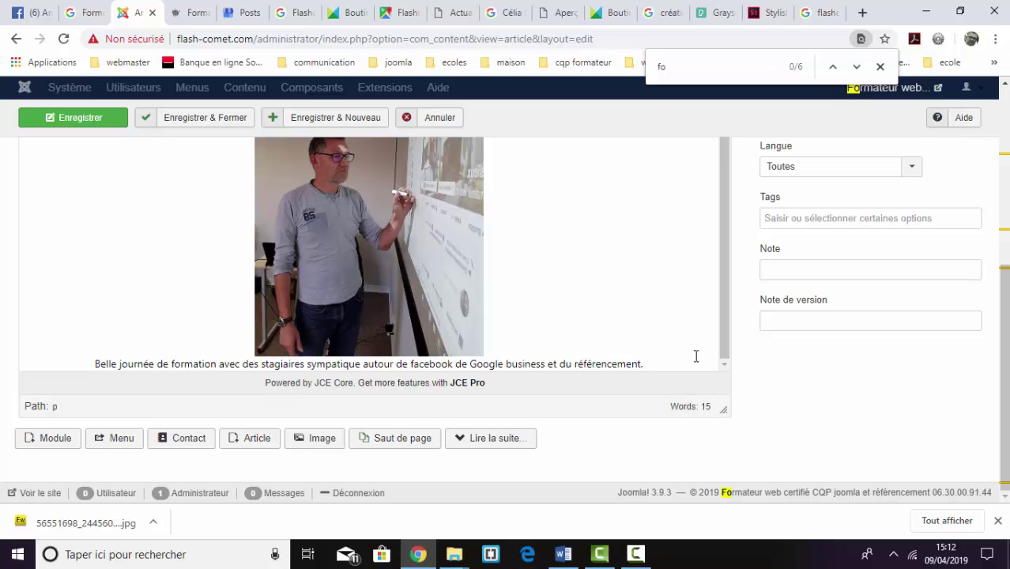
Set the article's category to "COULISSE D'UN FORMATEUR INDEPENDANT"
scroll(699, 356, "up", 1)
scroll(646, 303, "up", 4)
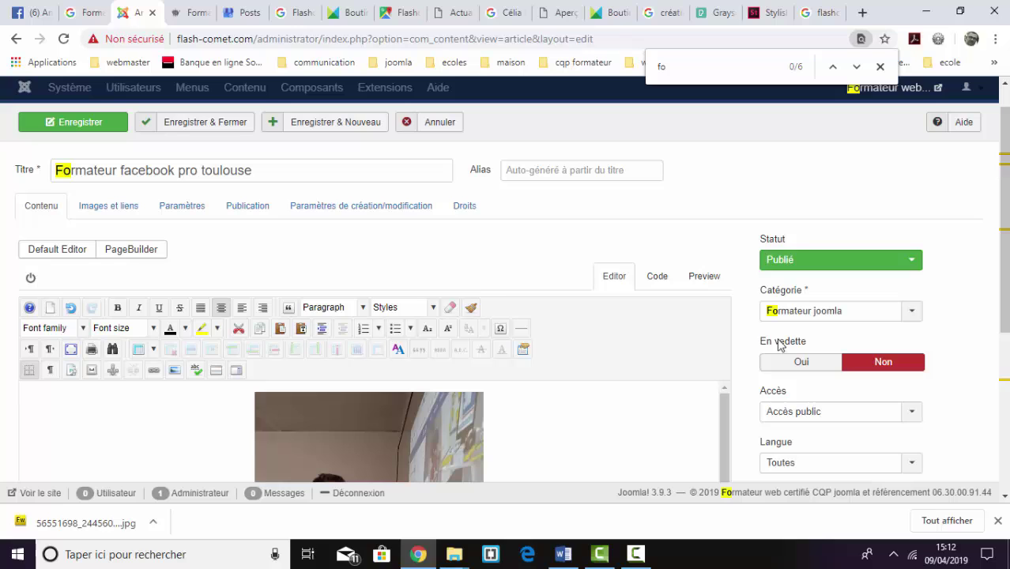
left_click(912, 312)
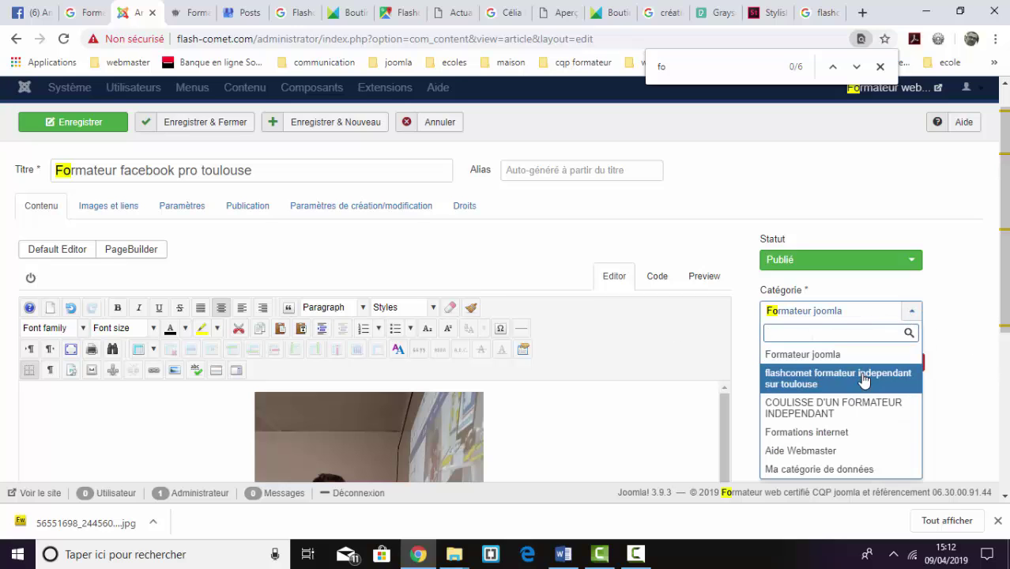
left_click(851, 409)
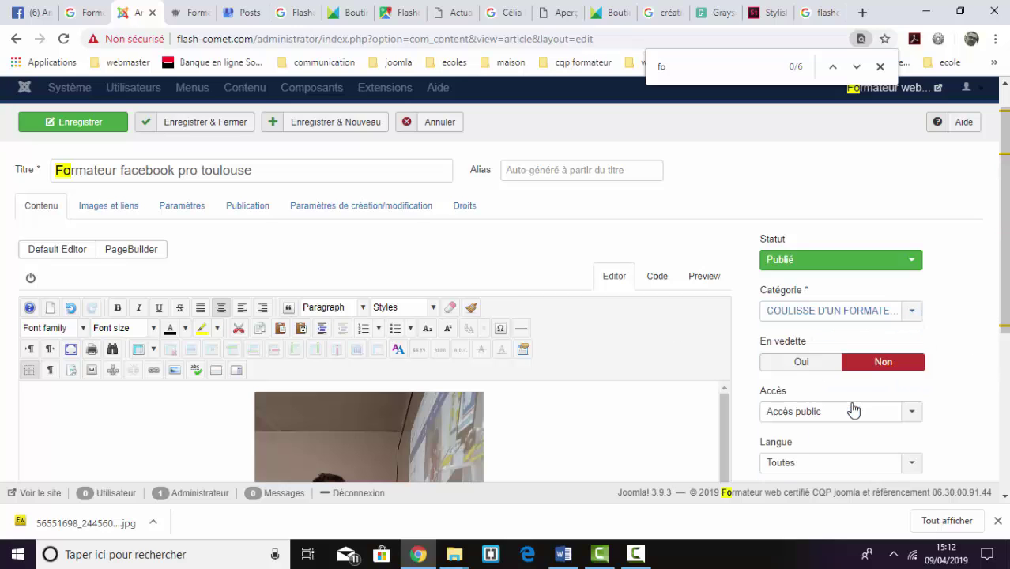
left_click(211, 127)
Open the image properties of the centred photo in the article body and find the Alternate Text setting
scroll(390, 259, "down", 5)
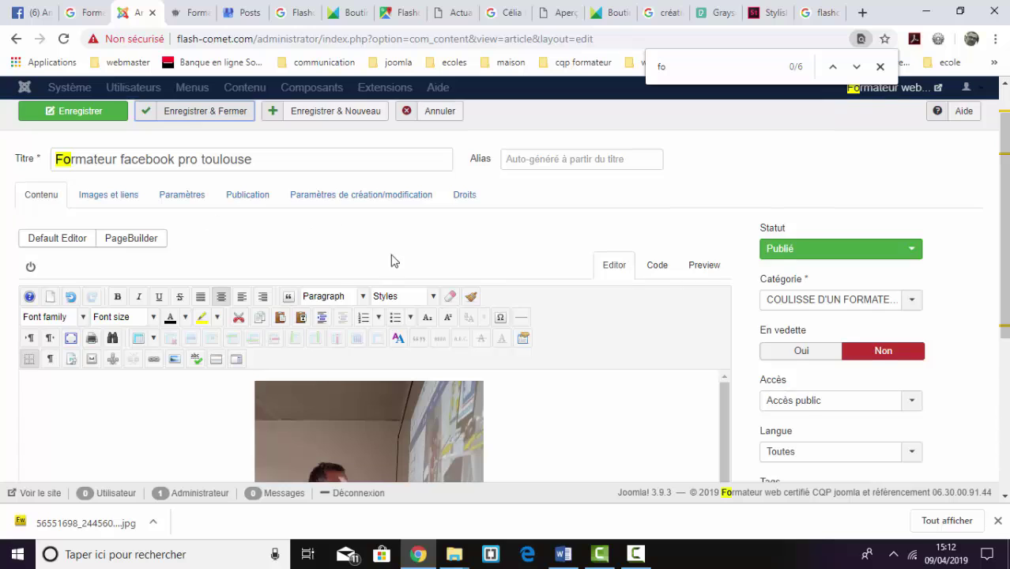
left_click(424, 263)
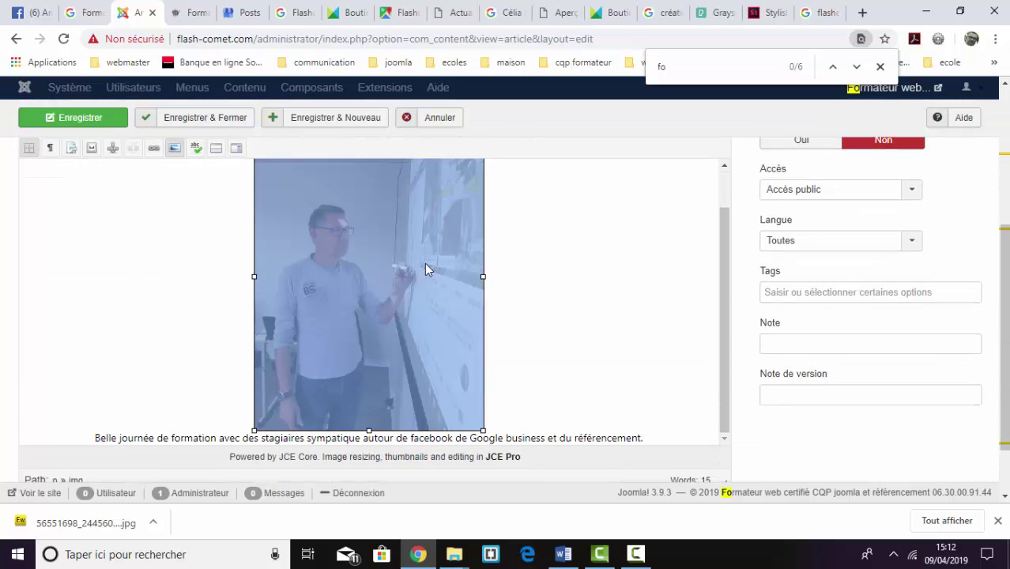
right_click(425, 267)
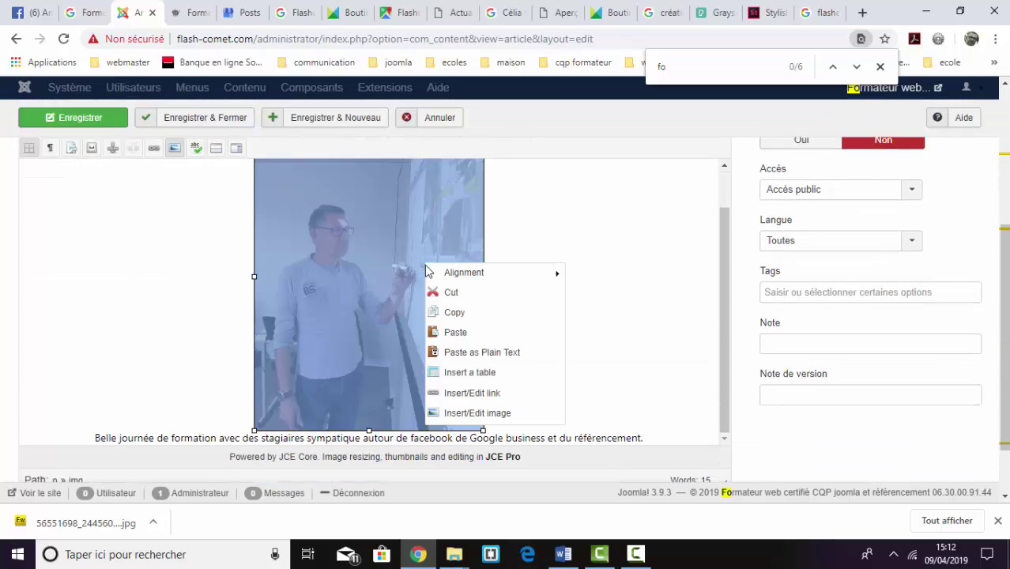
left_click(454, 414)
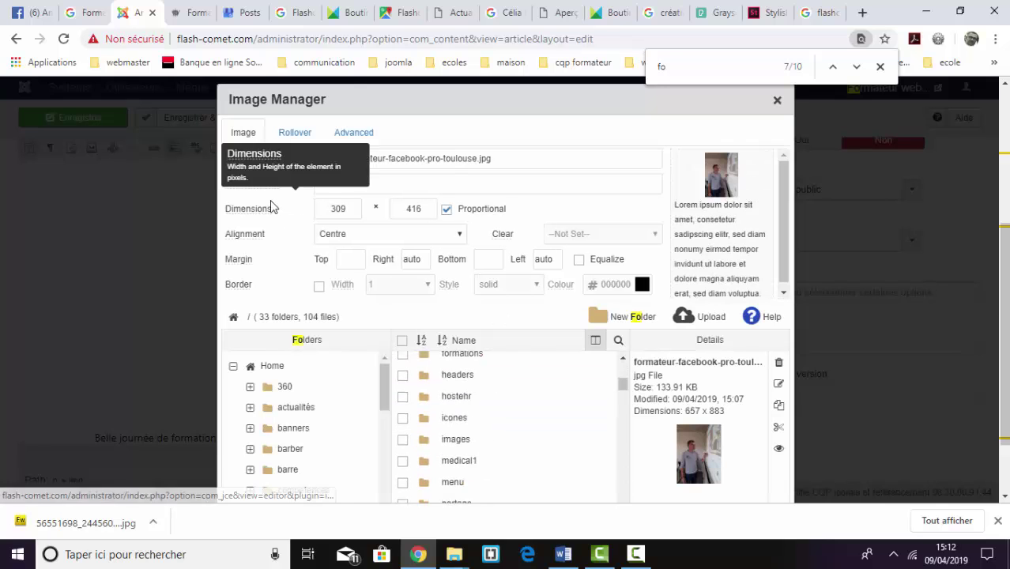
left_click_drag(291, 190, 224, 188)
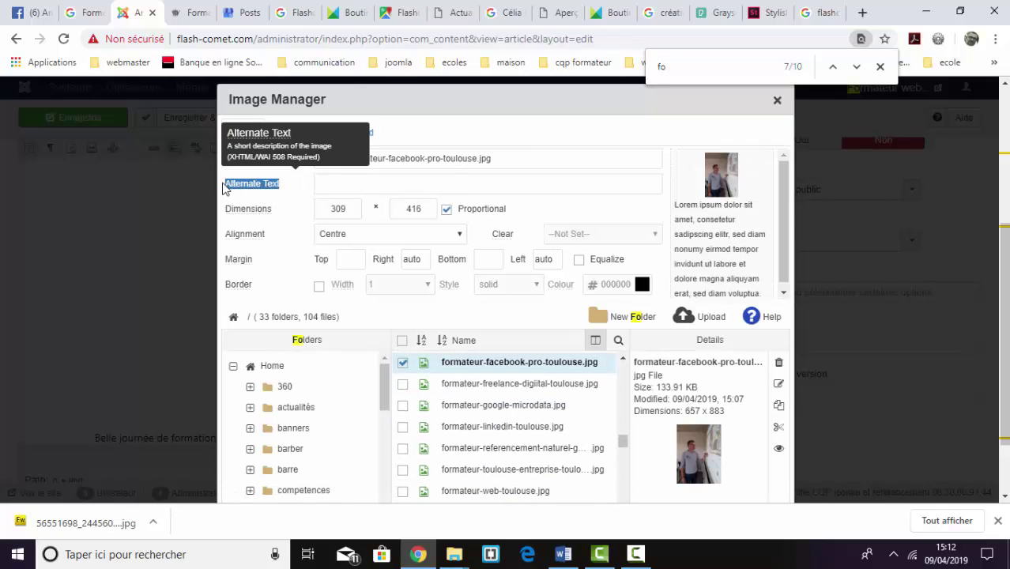
Set the photo's alternate text to "Cette image représente un formateur Facebook dans une salle de formation"
left_click(333, 184)
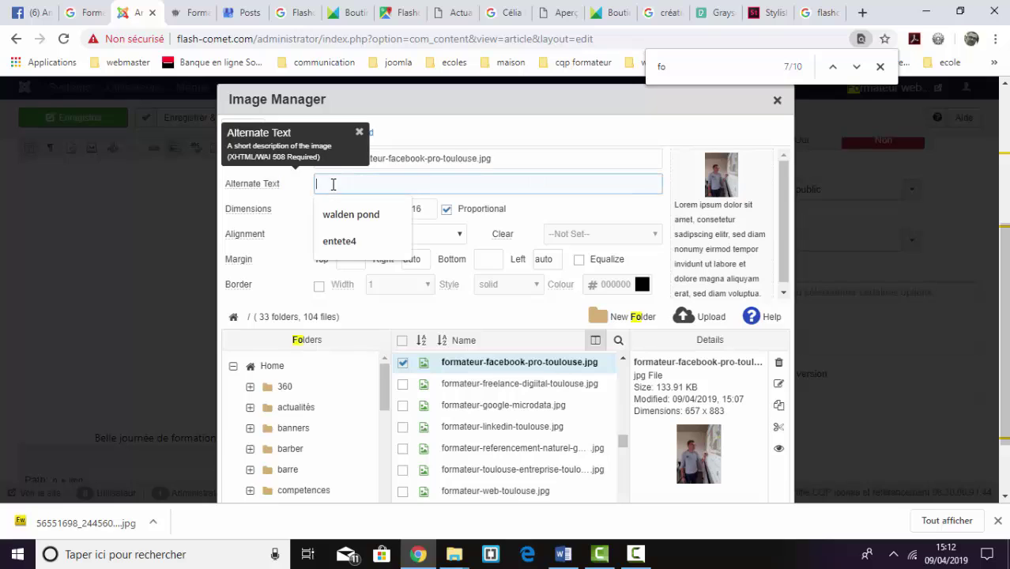
type("Ce")
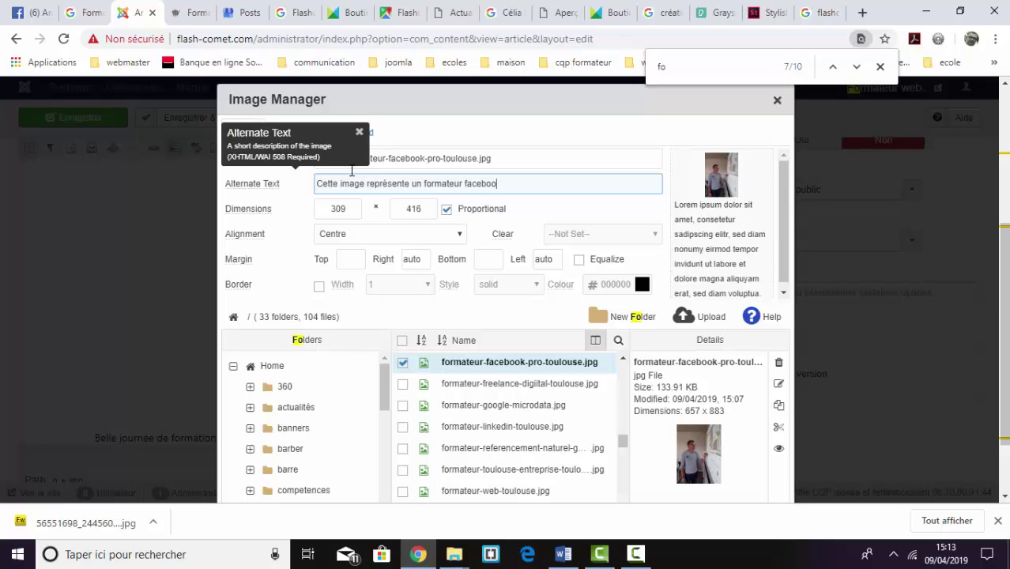
type("dans un salle de formation")
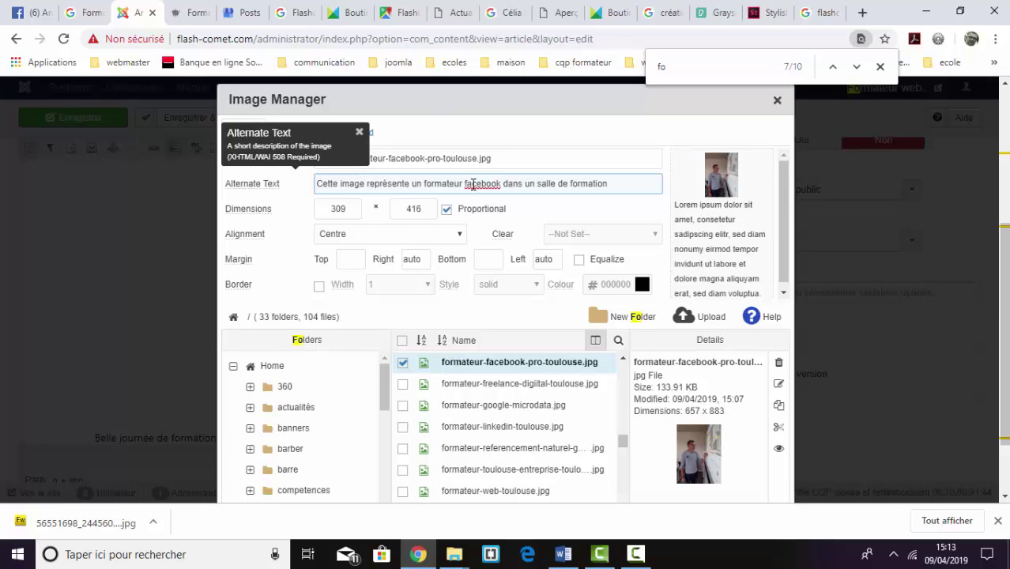
key("BackSpace")
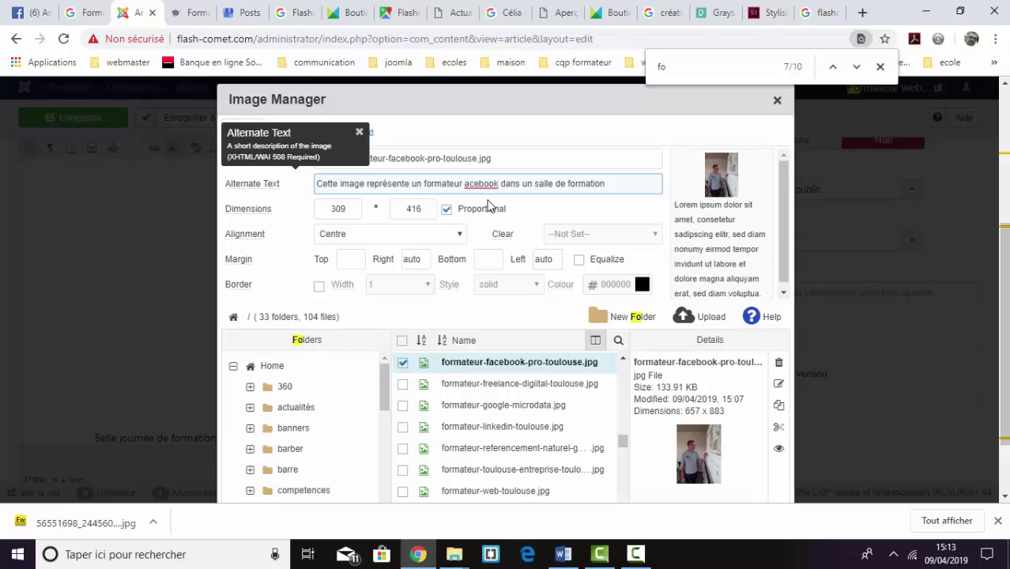
type("F")
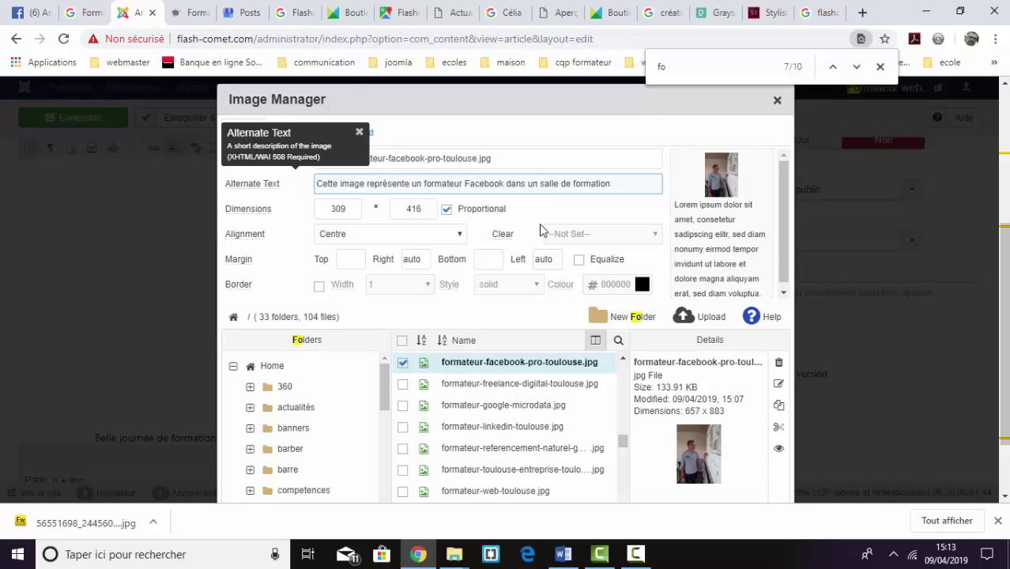
type("e")
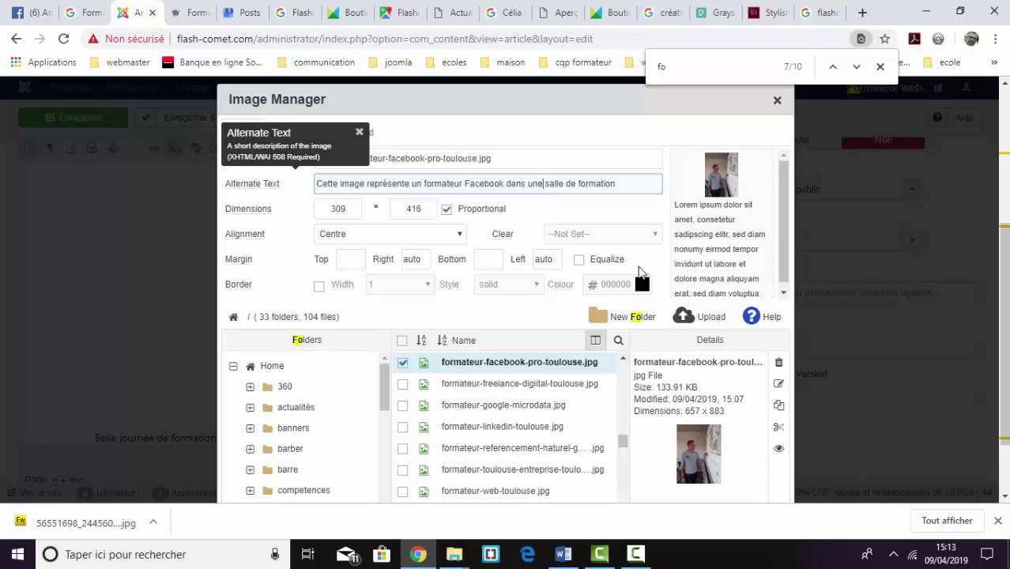
Apply the updated image properties to the article and close the browser's page search
scroll(695, 347, "down", 2)
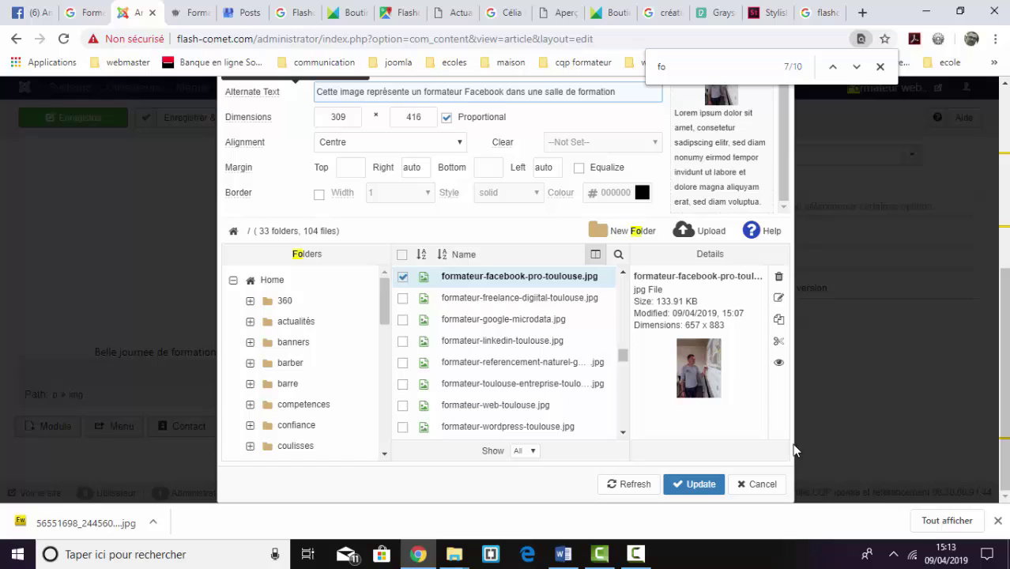
left_click(693, 484)
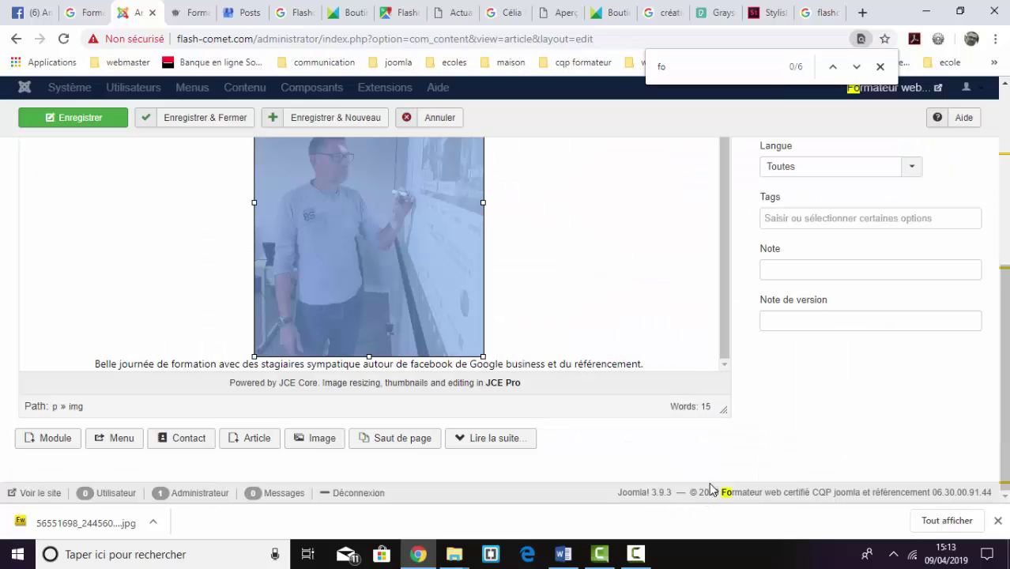
left_click(880, 70)
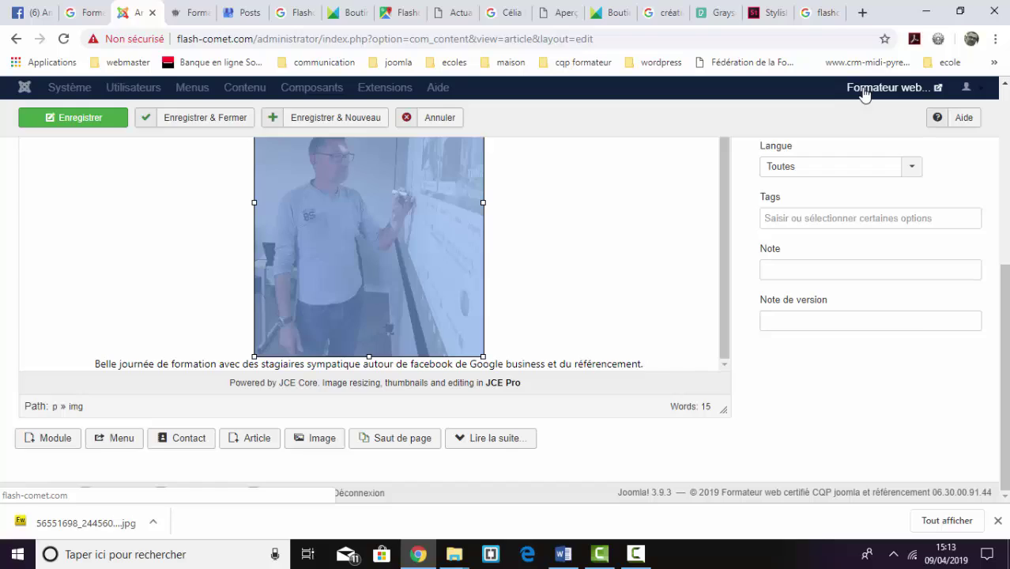
Open the public site from the Joomla administration and look through the articles on its Storytelling page, linked in the footer
left_click(865, 92)
scroll(925, 324, "down", 5)
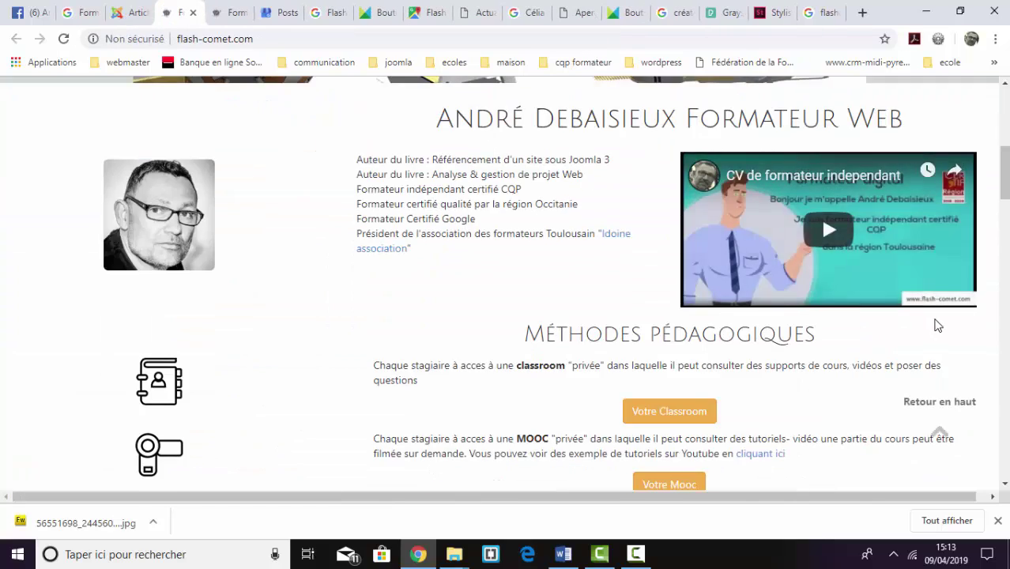
scroll(936, 325, "down", 15)
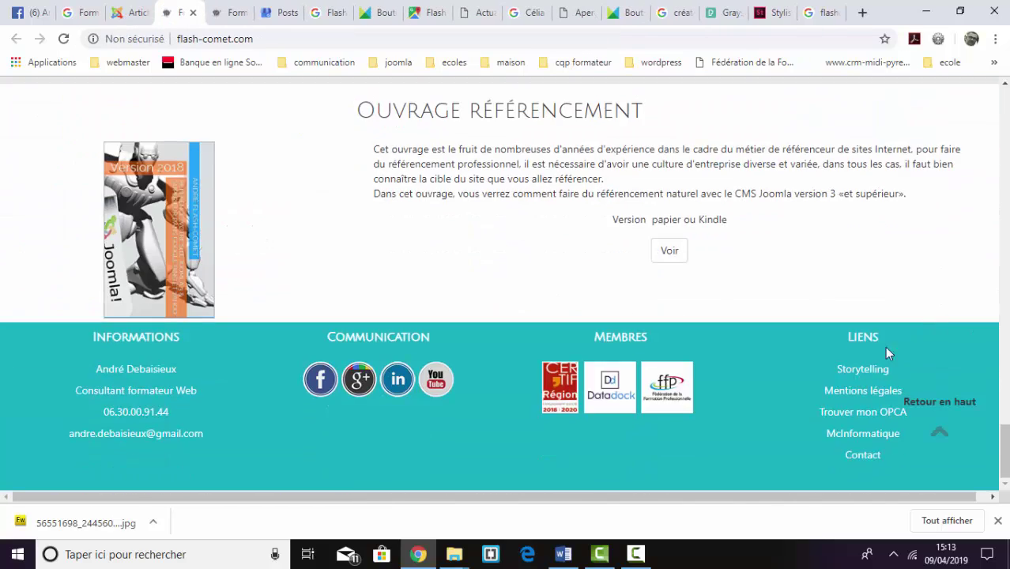
left_click(876, 375)
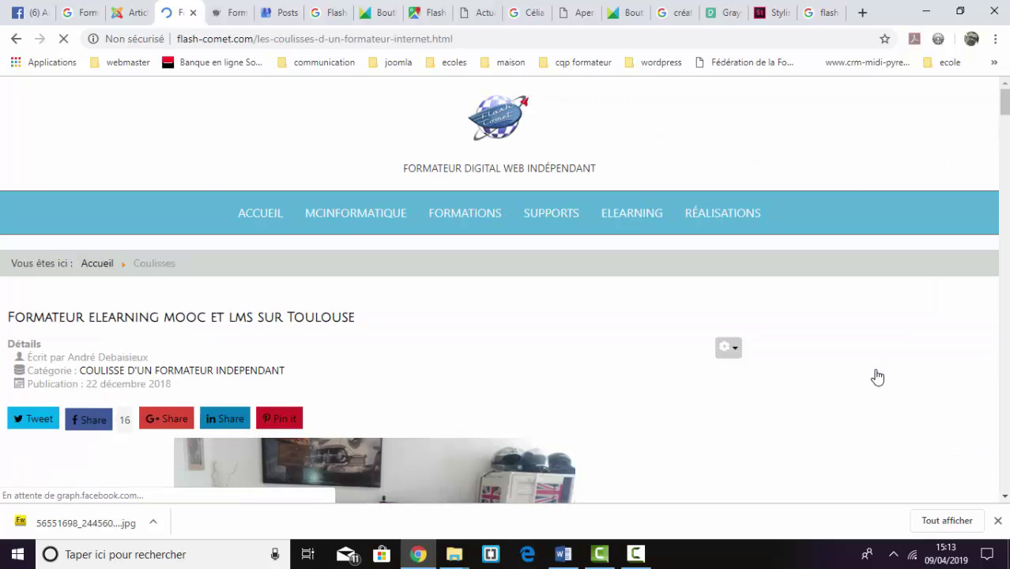
scroll(876, 377, "down", 2)
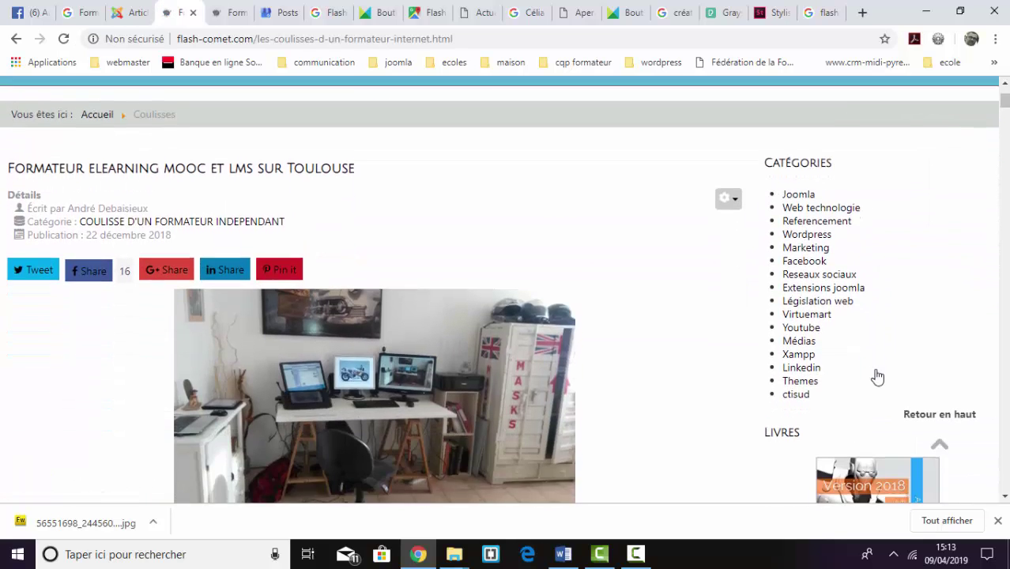
scroll(877, 377, "down", 13)
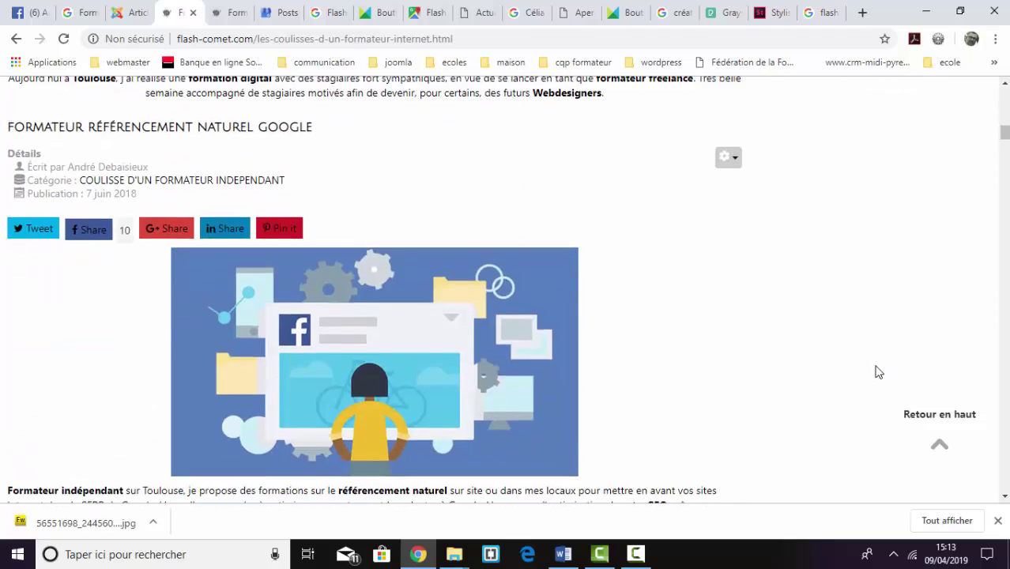
scroll(876, 371, "up", 3)
Return to the article editor, check the selected category, and save and close the article "Formateur facebook pro toulouse"
left_click(134, 13)
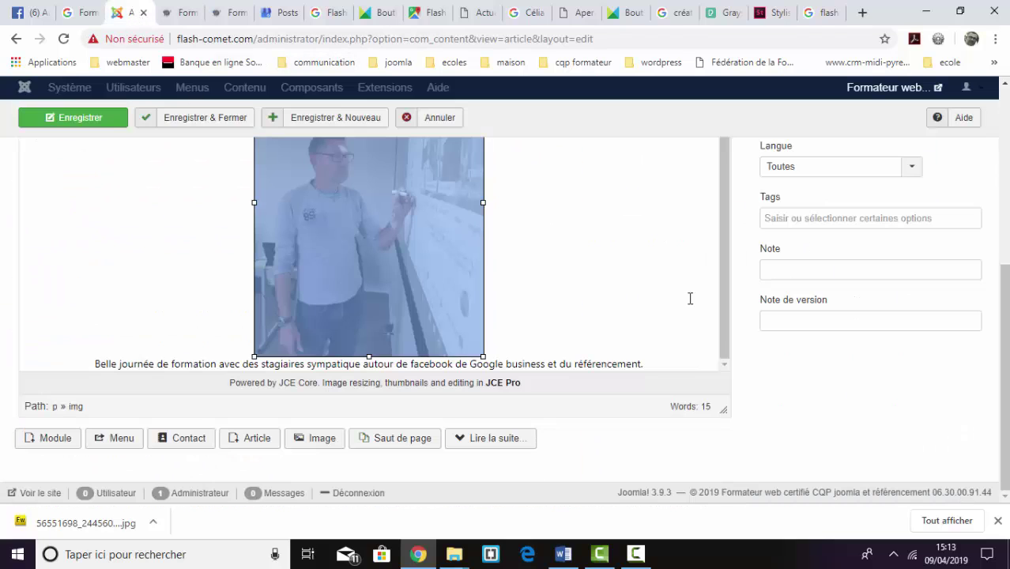
scroll(695, 298, "up", 1)
scroll(956, 398, "up", 3)
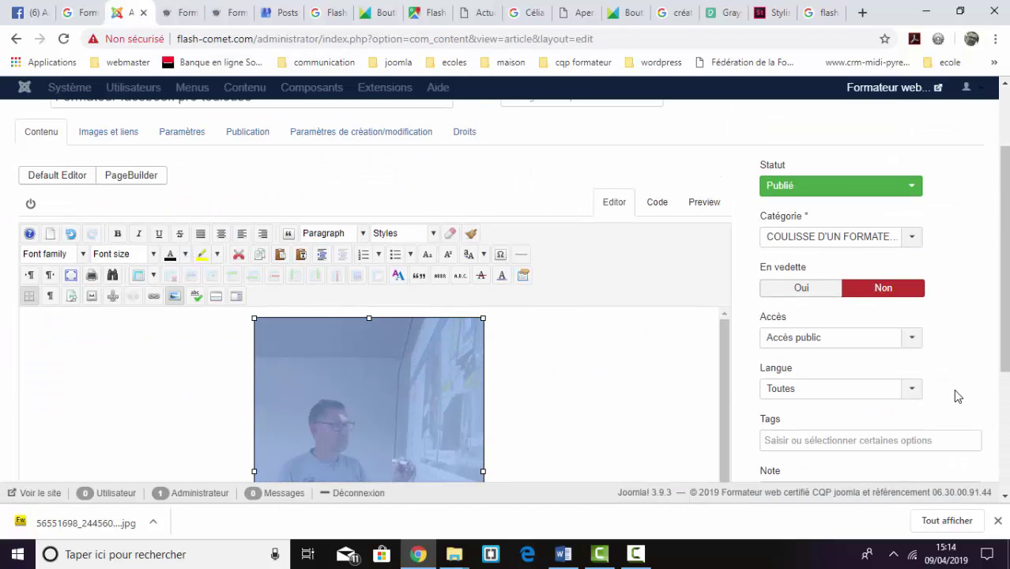
scroll(869, 277, "up", 1)
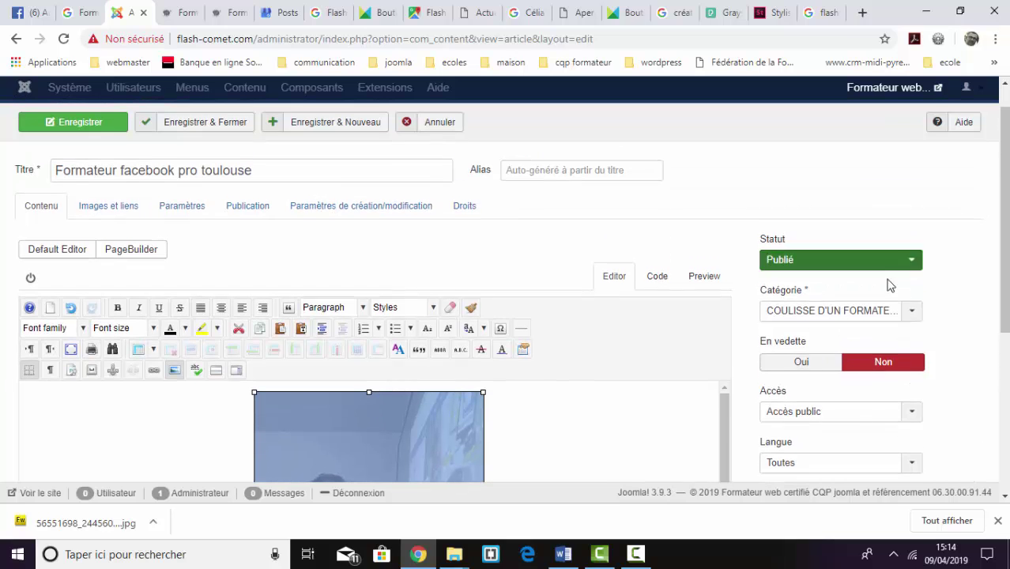
left_click(911, 313)
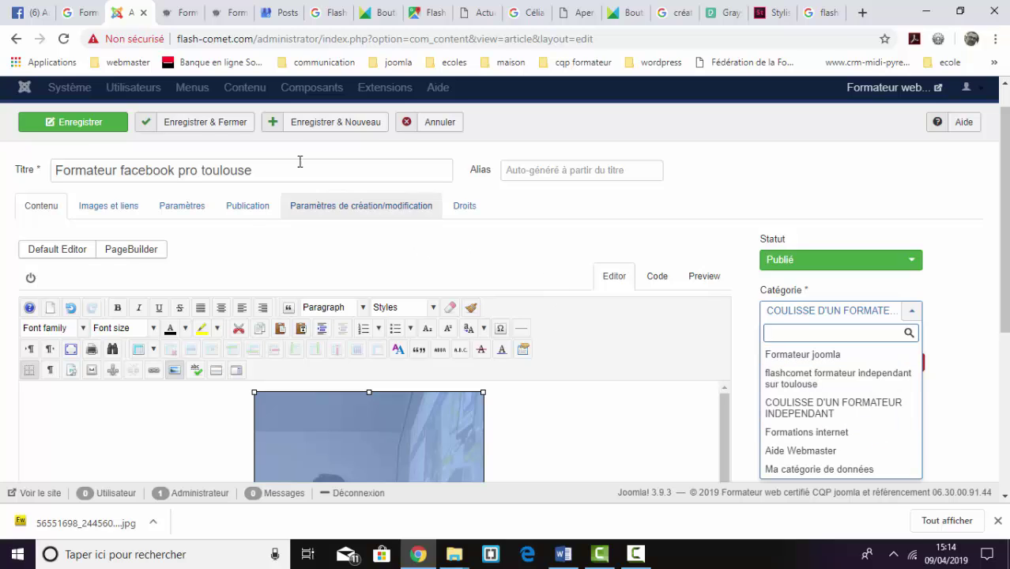
left_click(111, 128)
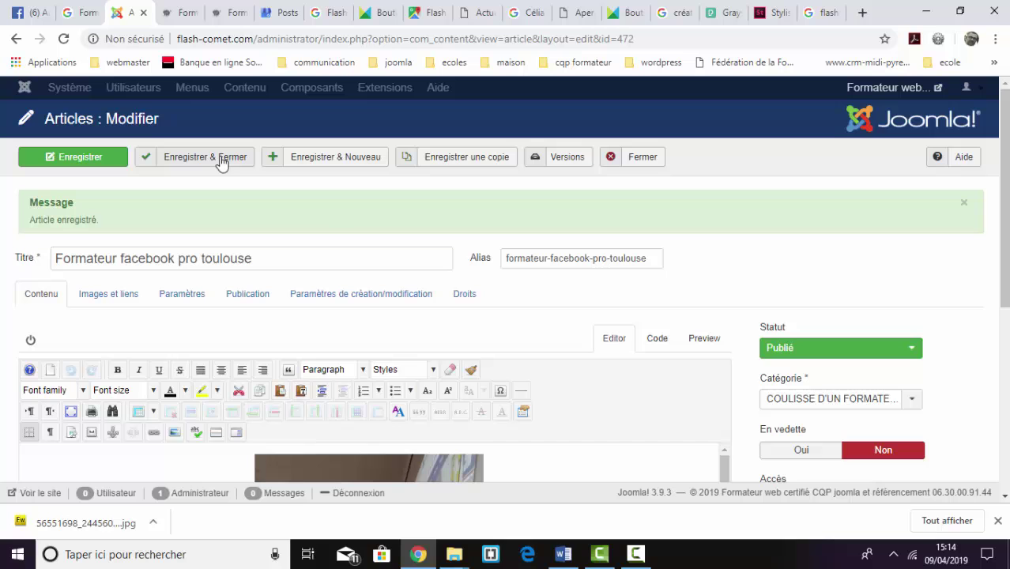
left_click(222, 162)
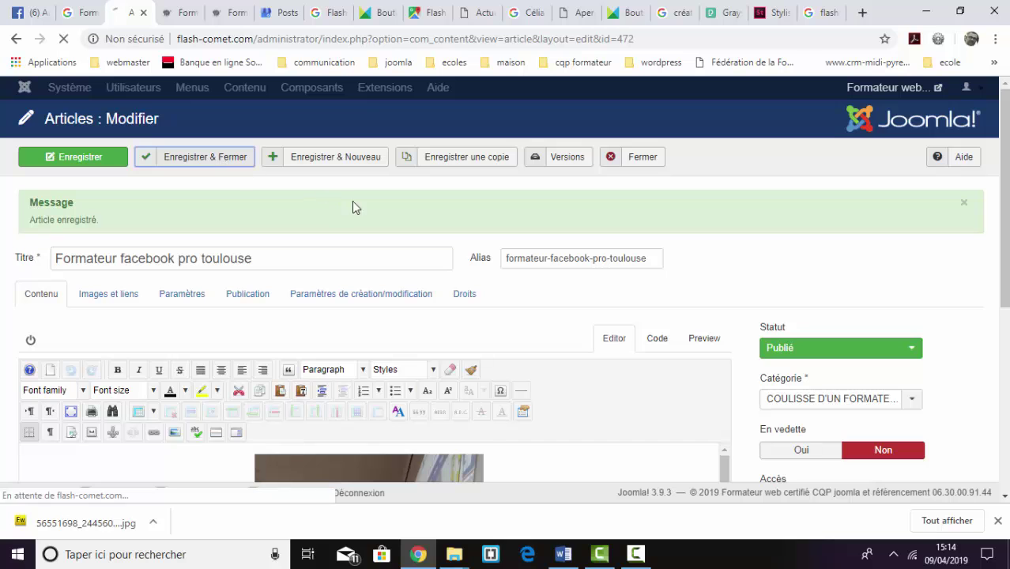
scroll(777, 293, "down", 3)
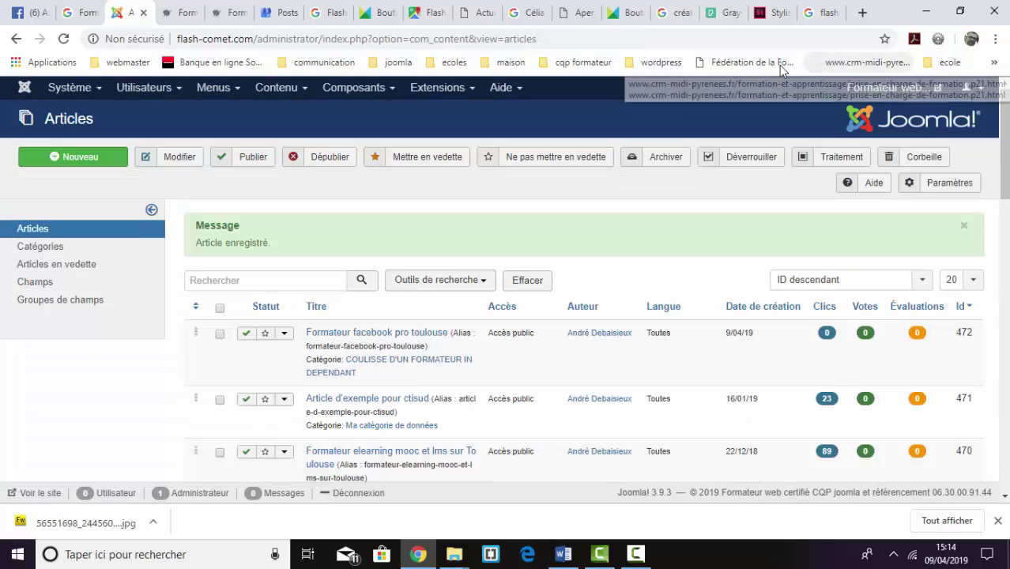
Reload the Coulisses page on the public site and check the new article's title, author and publication date
left_click(180, 13)
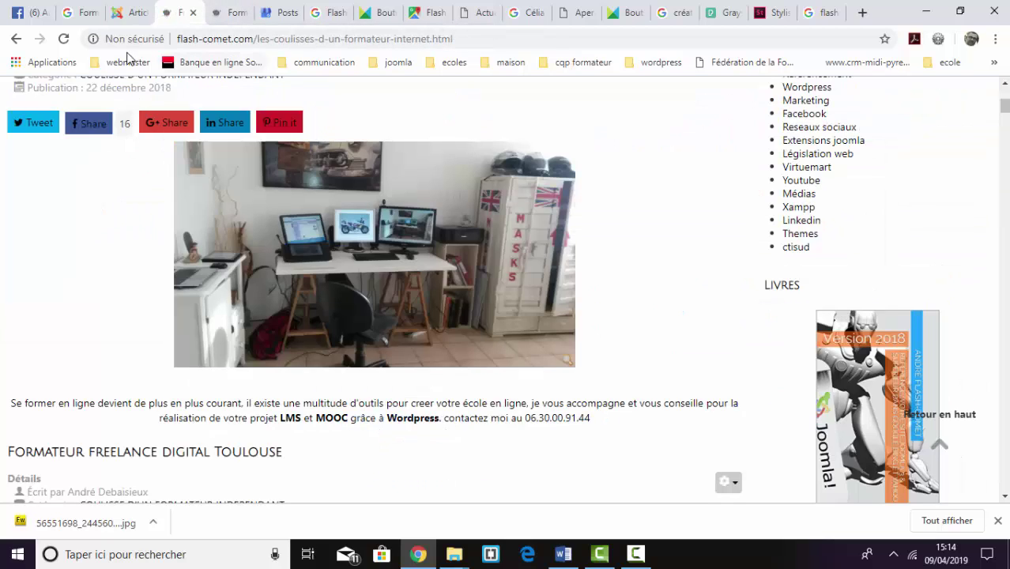
left_click(62, 38)
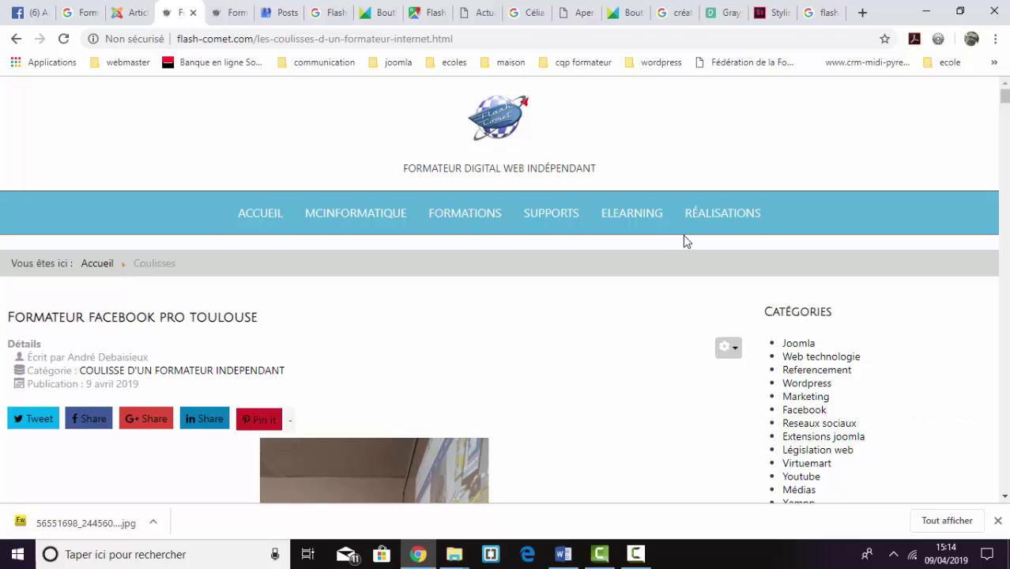
left_click_drag(260, 320, 7, 317)
left_click_drag(148, 357, 75, 357)
left_click_drag(141, 385, 91, 385)
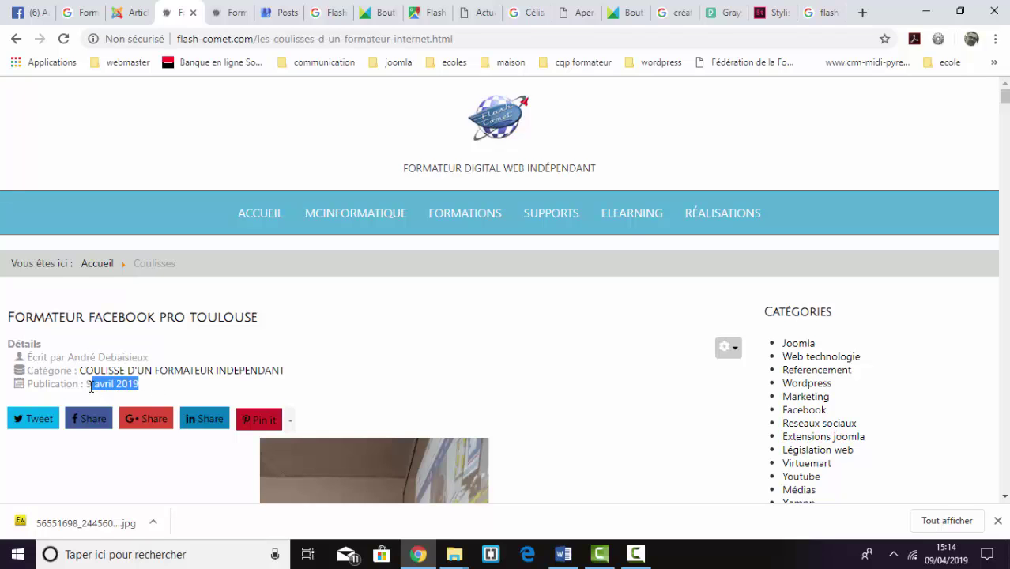
Check the new article's photo and caption sentence, and open the article's own page to show its web address
scroll(446, 369, "down", 5)
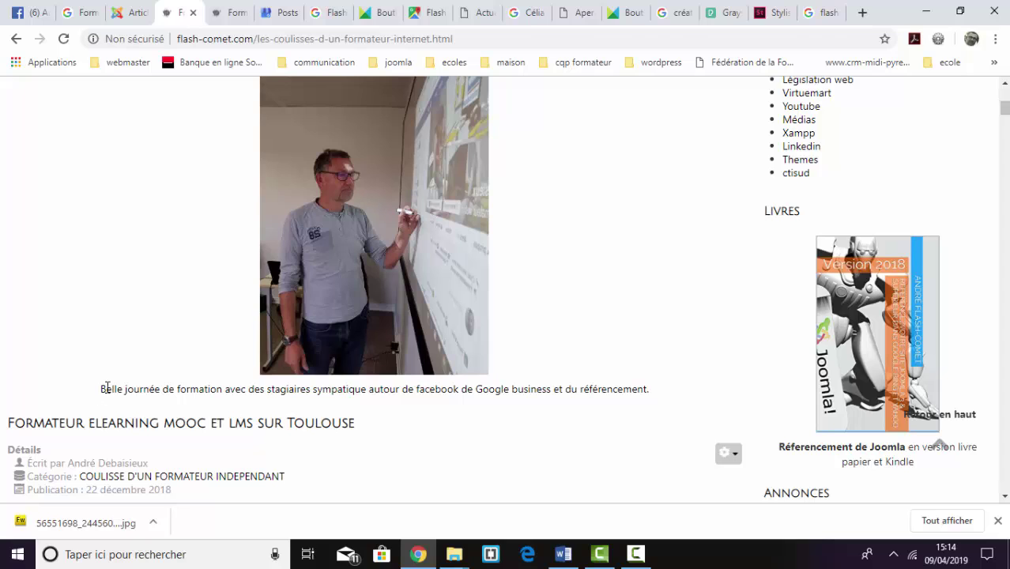
left_click_drag(107, 387, 620, 395)
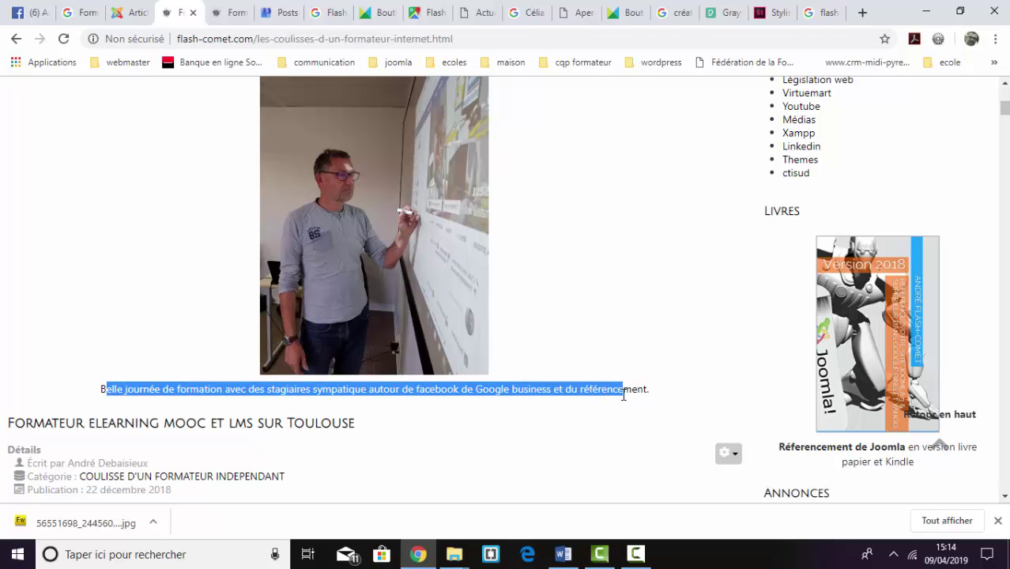
scroll(628, 391, "up", 3)
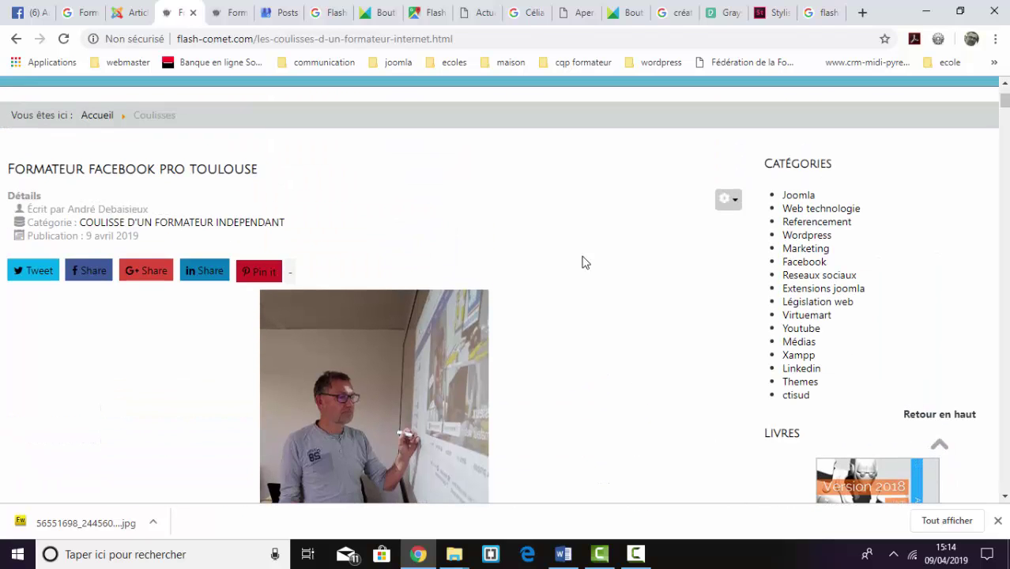
left_click(124, 179)
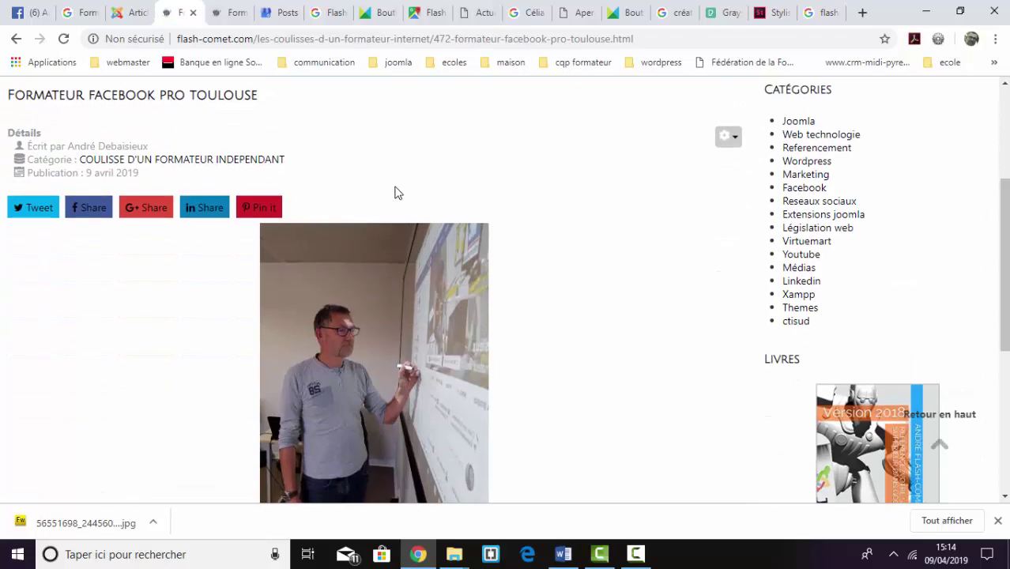
left_click_drag(265, 38, 180, 45)
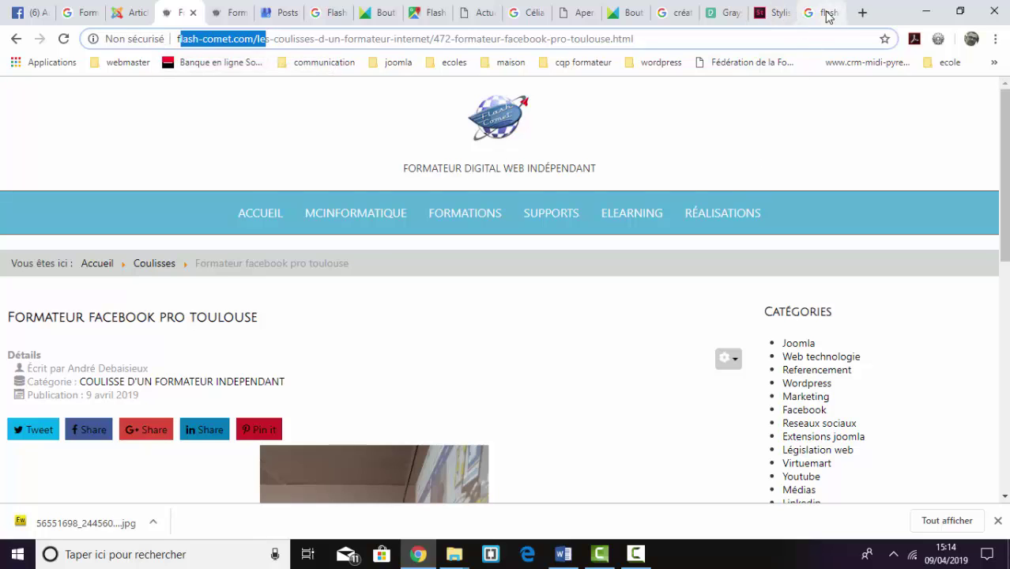
Switch to the Google My Business posts, close the post being edited without publishing and review the existing posts
left_click(274, 19)
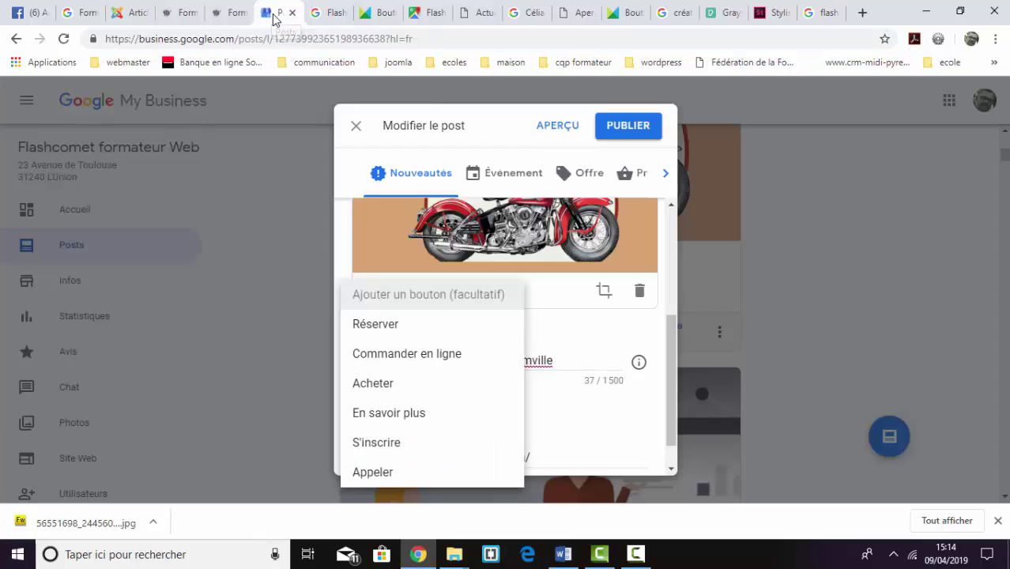
left_click(356, 127)
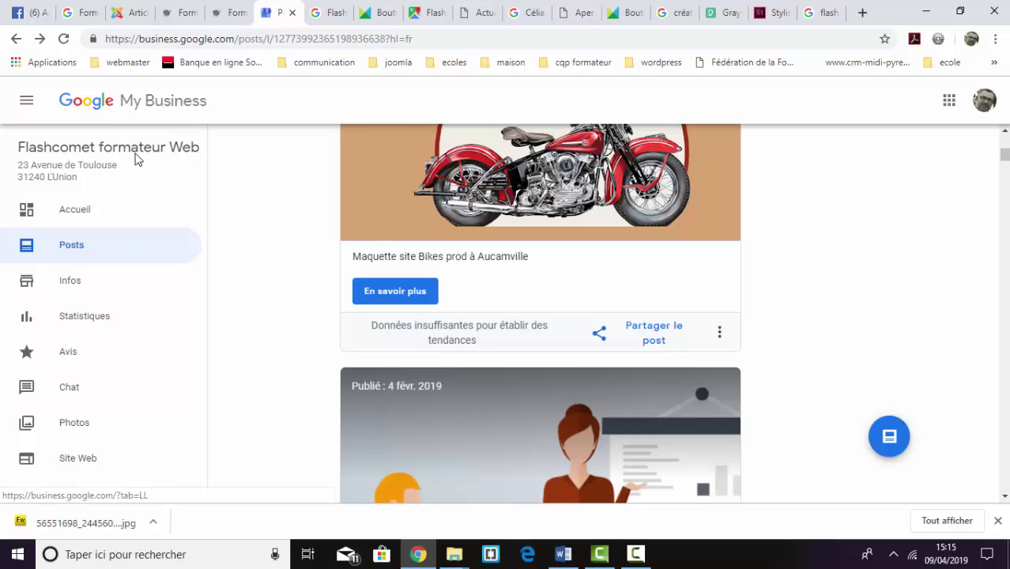
left_click(73, 262)
scroll(545, 316, "down", 15)
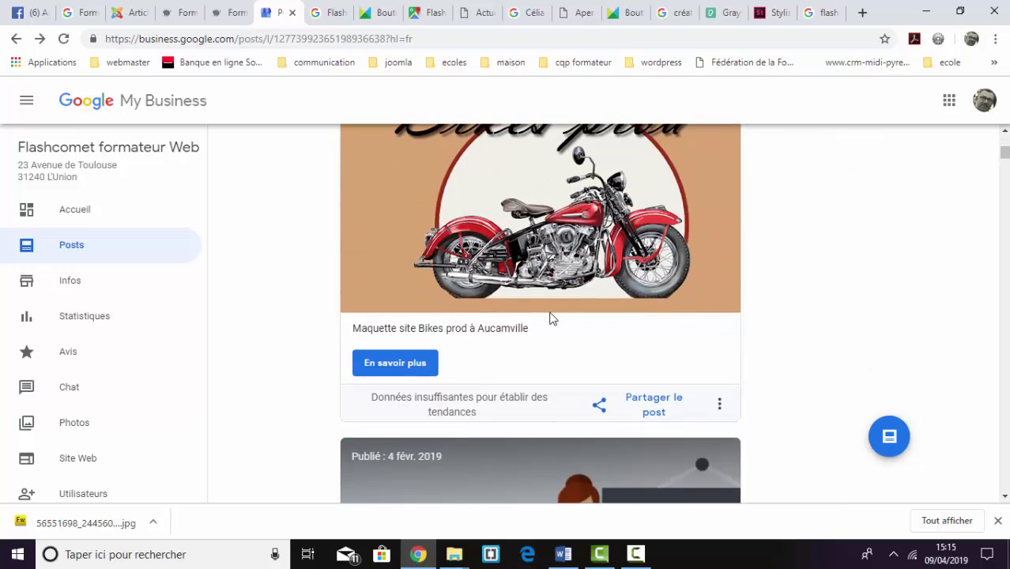
scroll(566, 307, "down", 7)
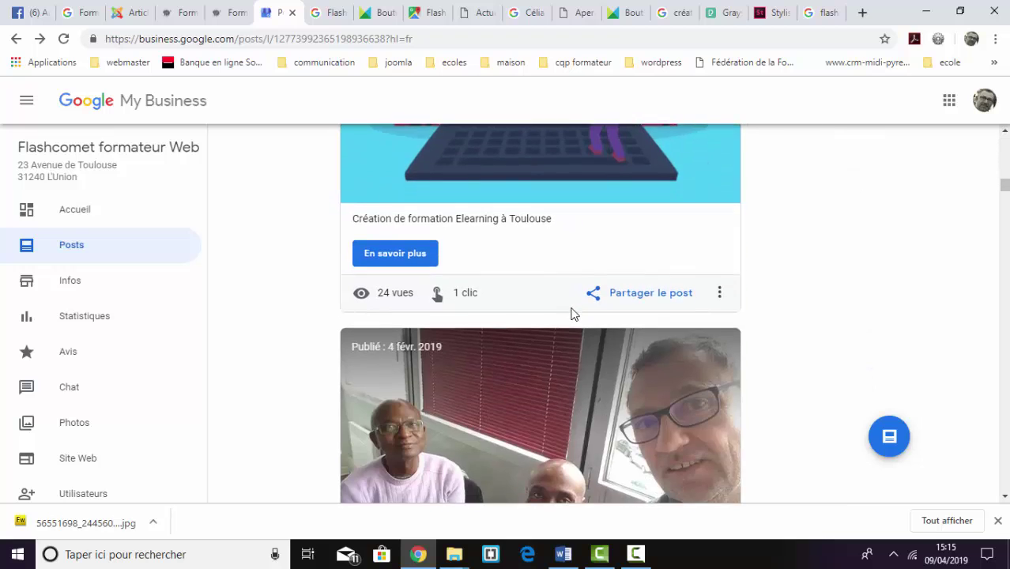
scroll(573, 305, "up", 12)
scroll(576, 312, "up", 8)
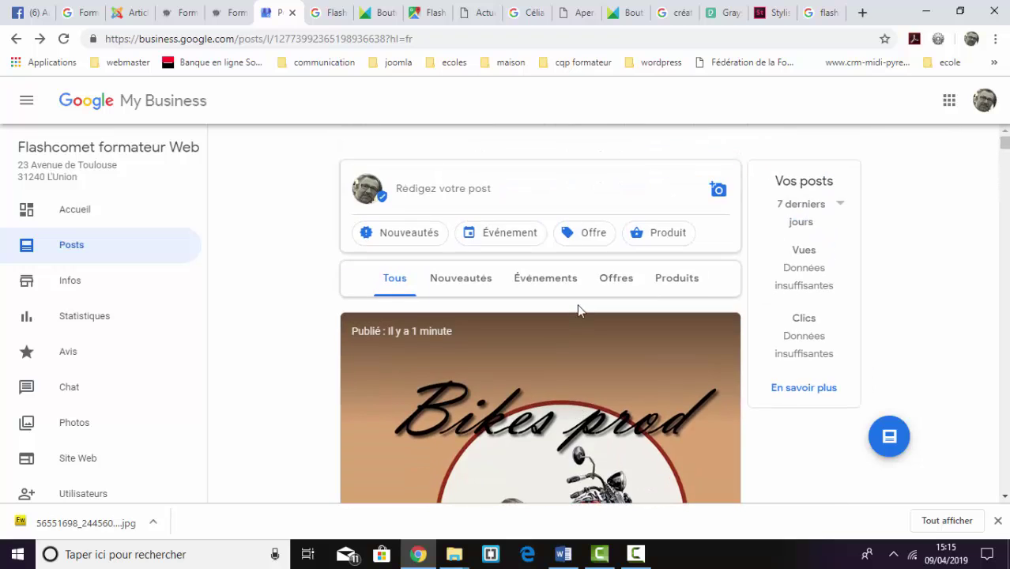
Start a new "Nouveautés" post and upload the photo "formateur-facebook-pro-toulouse.jpg" from the desktop
left_click(473, 188)
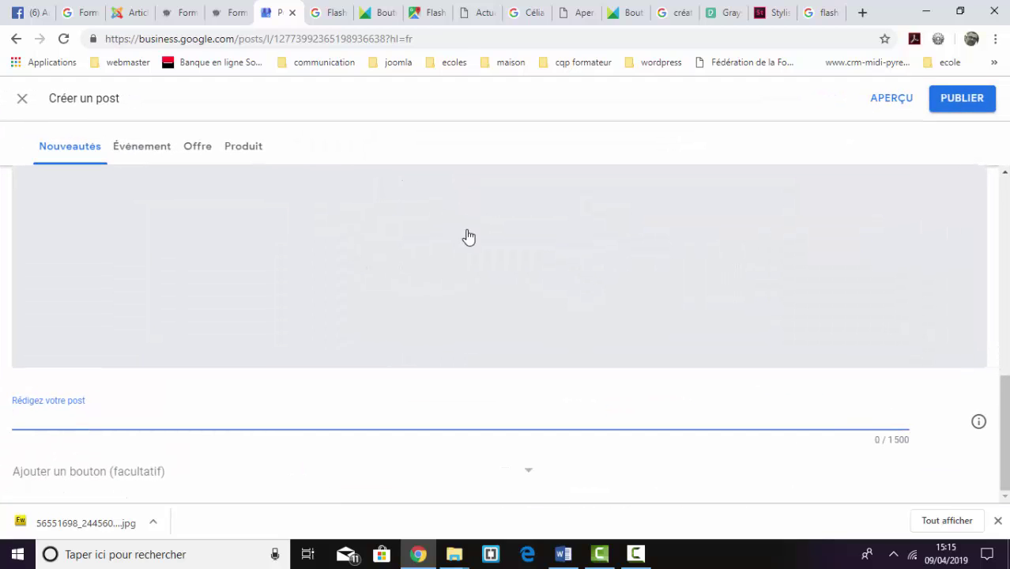
left_click(468, 236)
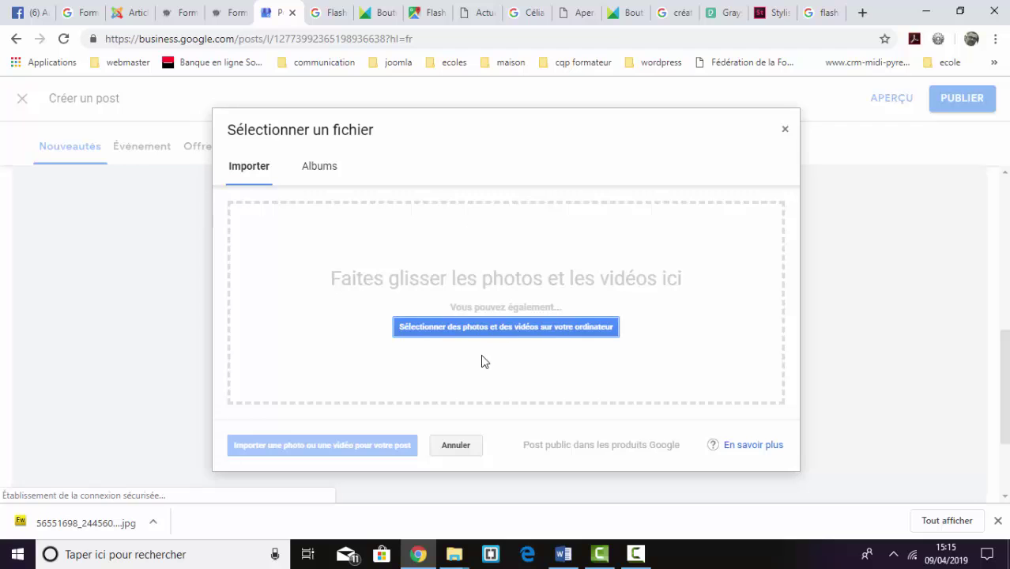
left_click(484, 327)
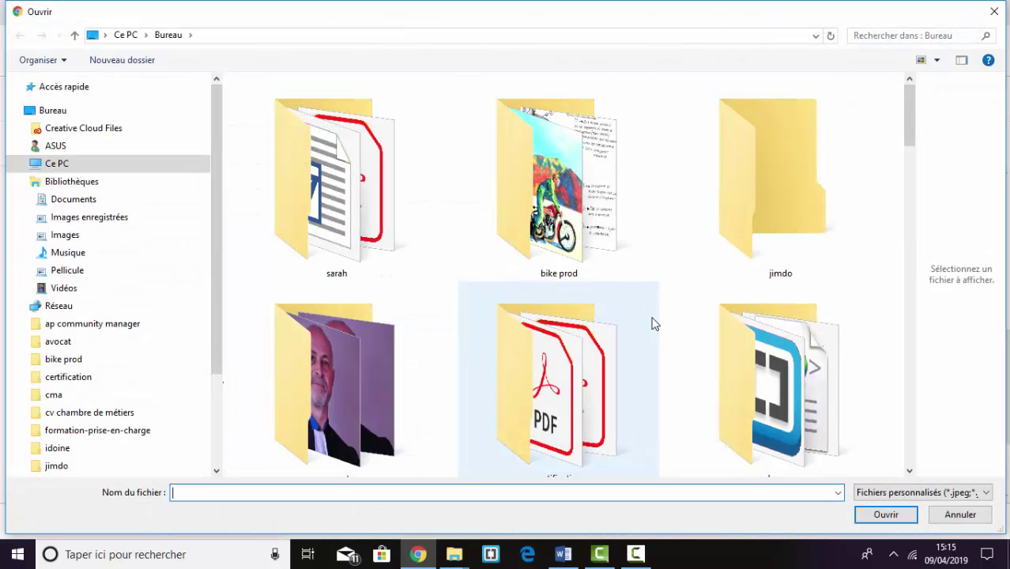
left_click_drag(912, 131, 903, 266)
left_click(557, 292)
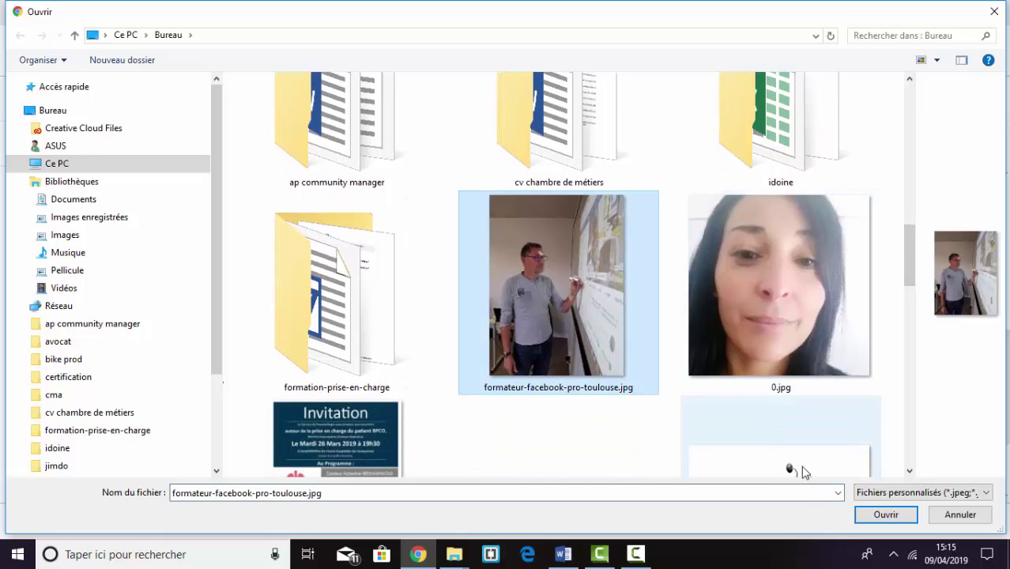
left_click(885, 514)
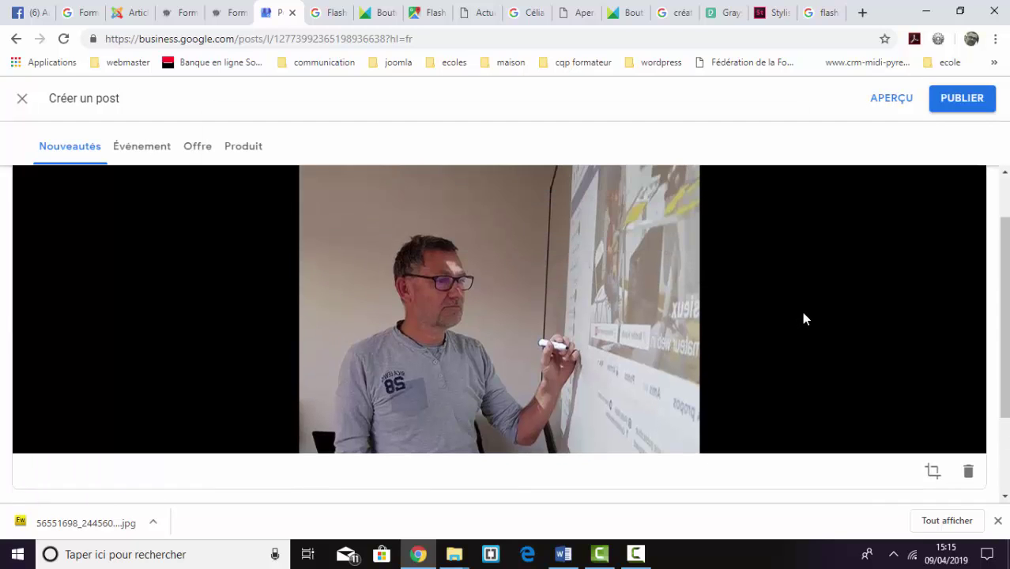
Copy the article title "Formateur facebook pro toulouse" from its page on the public site for use as the post's text
scroll(802, 310, "down", 3)
scroll(530, 344, "up", 2)
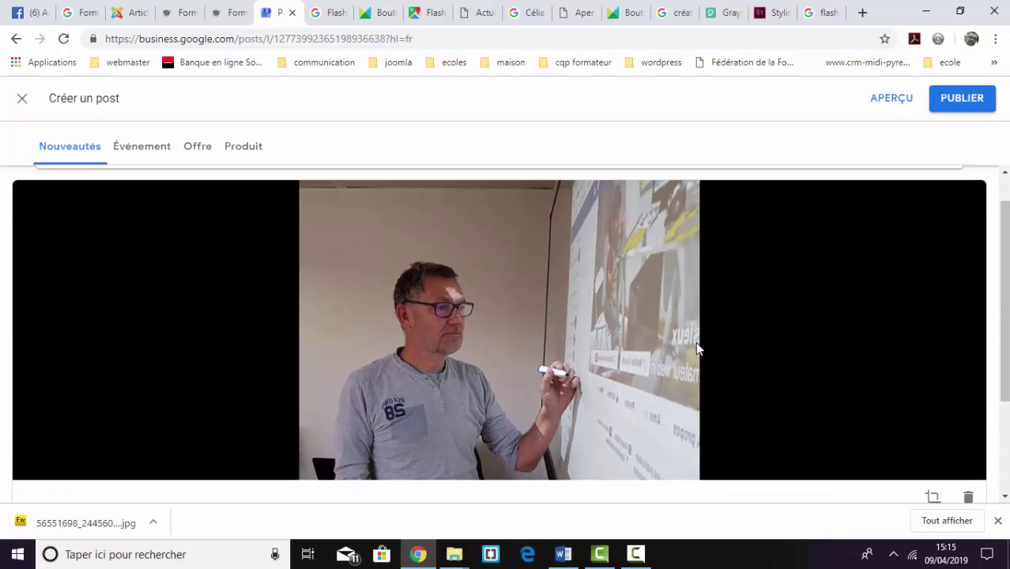
scroll(696, 348, "down", 2)
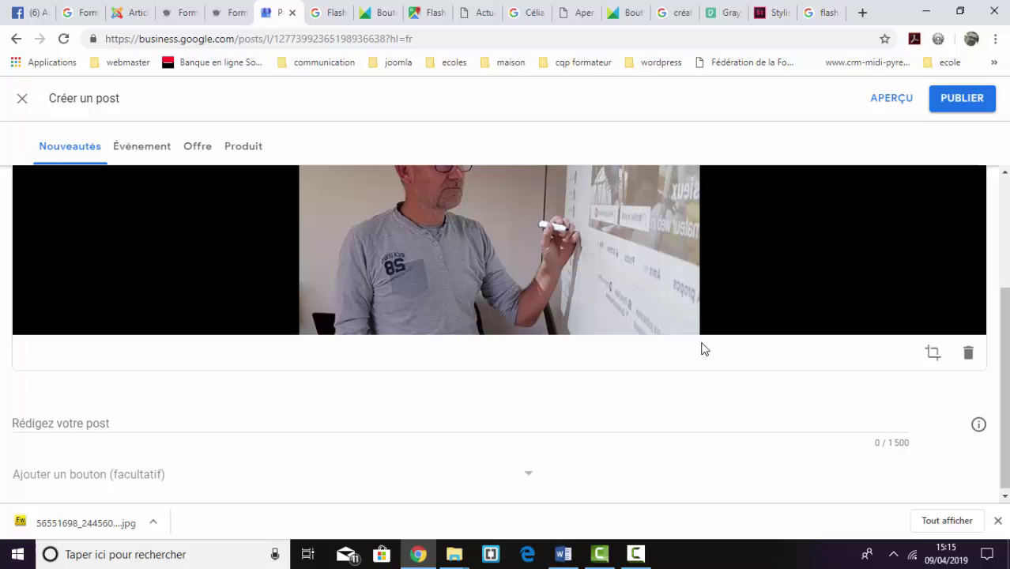
left_click(108, 421)
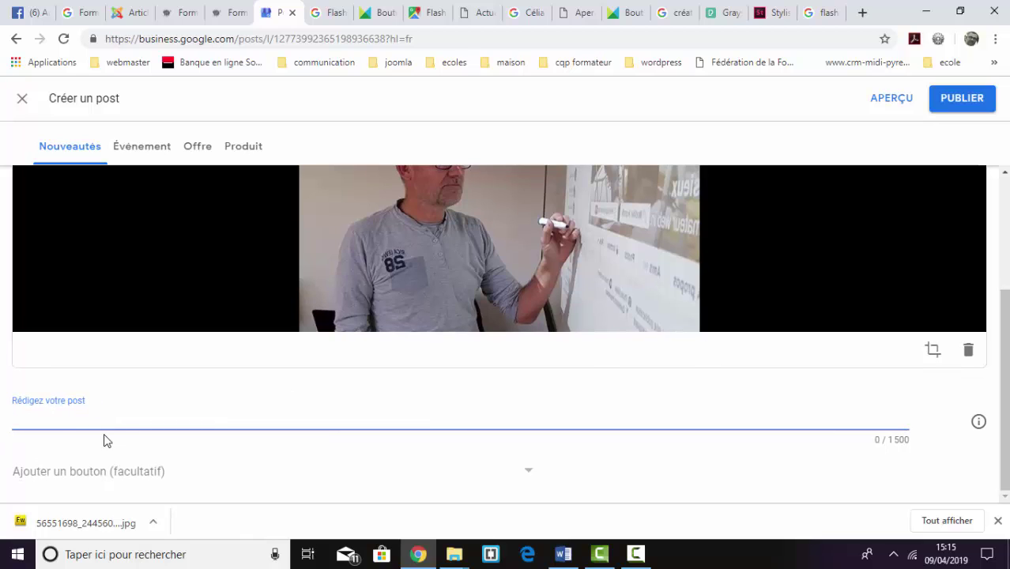
left_click(227, 14)
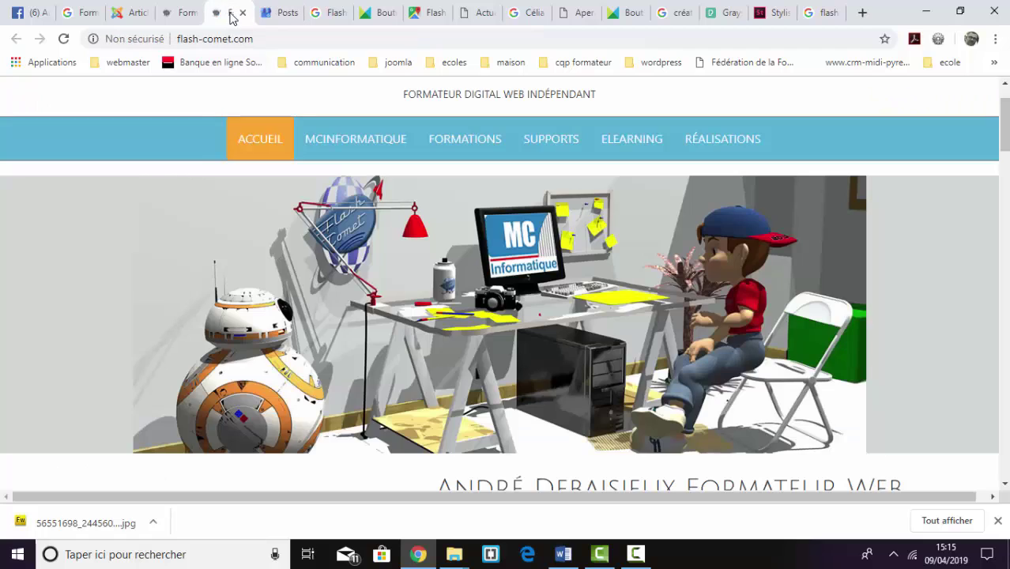
scroll(322, 207, "down", 5)
scroll(354, 198, "up", 6)
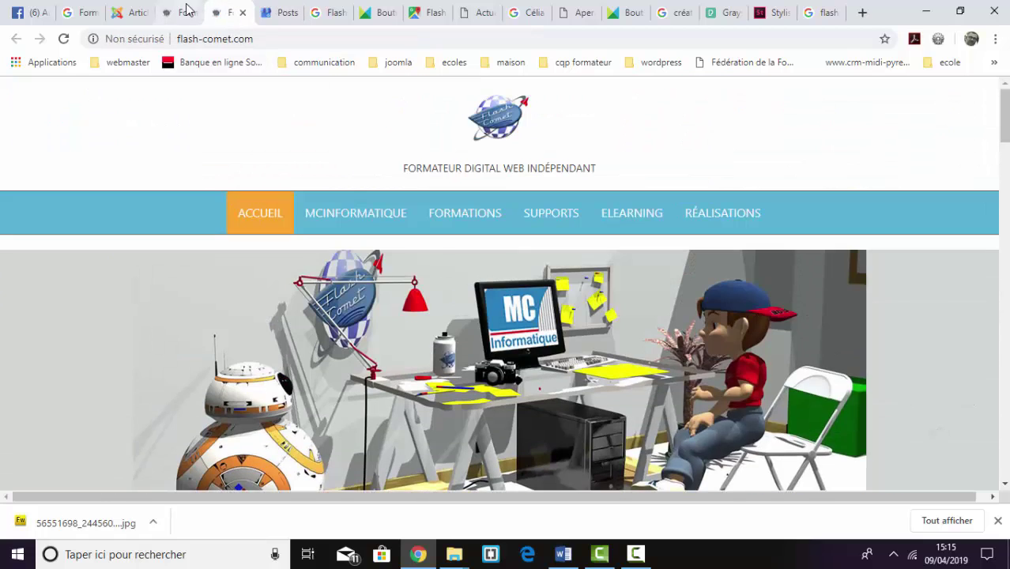
left_click(181, 13)
left_click_drag(277, 319, 13, 316)
right_click(38, 310)
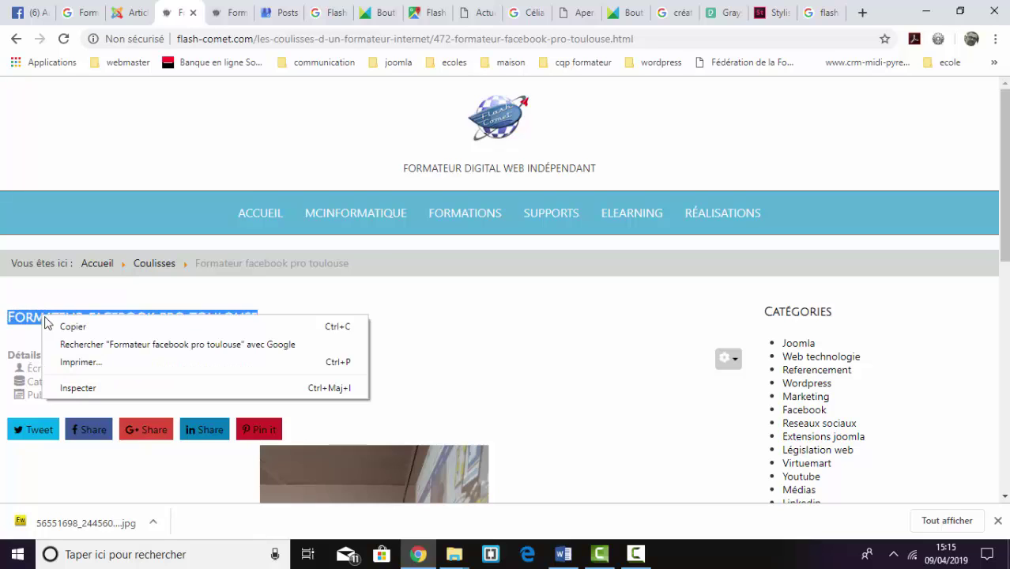
left_click(57, 326)
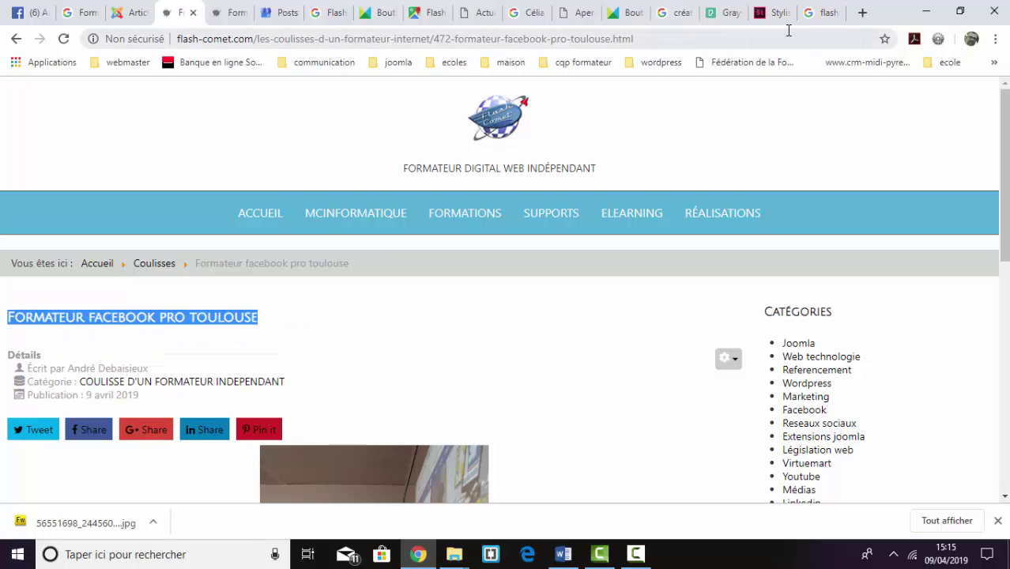
Close the unneeded browser tabs, including Google Maps, Célia Fertilité, the Jimdo preview, the bathroom renovation search, Adobe Stock and the Flashcomet search
left_click(434, 12)
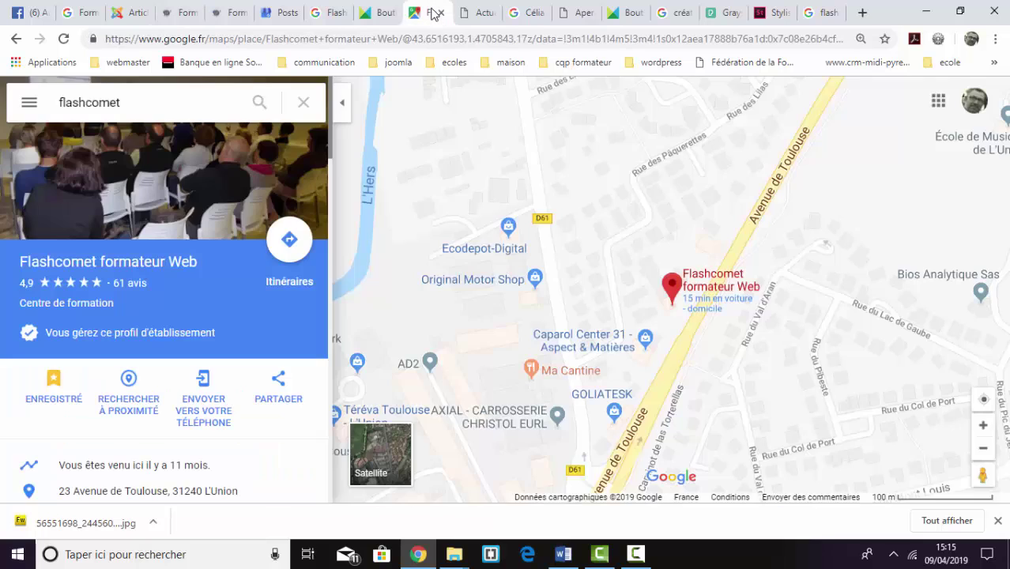
left_click(440, 14)
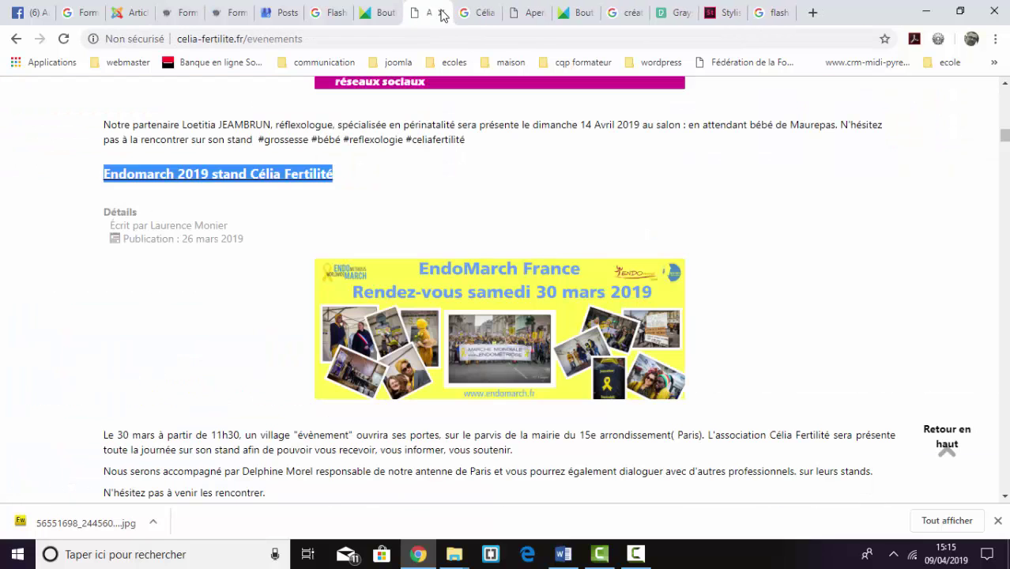
left_click(440, 14)
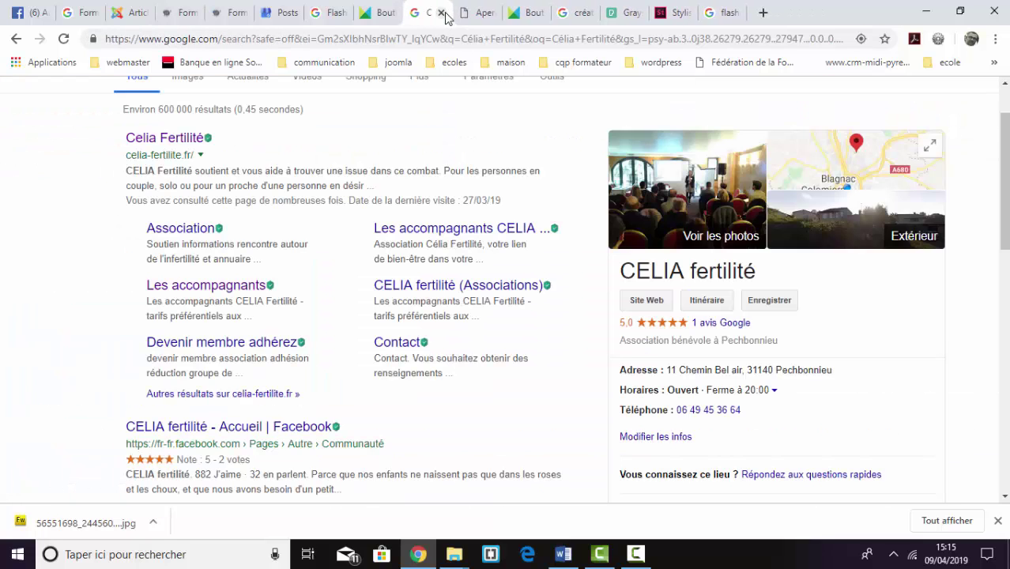
left_click(440, 14)
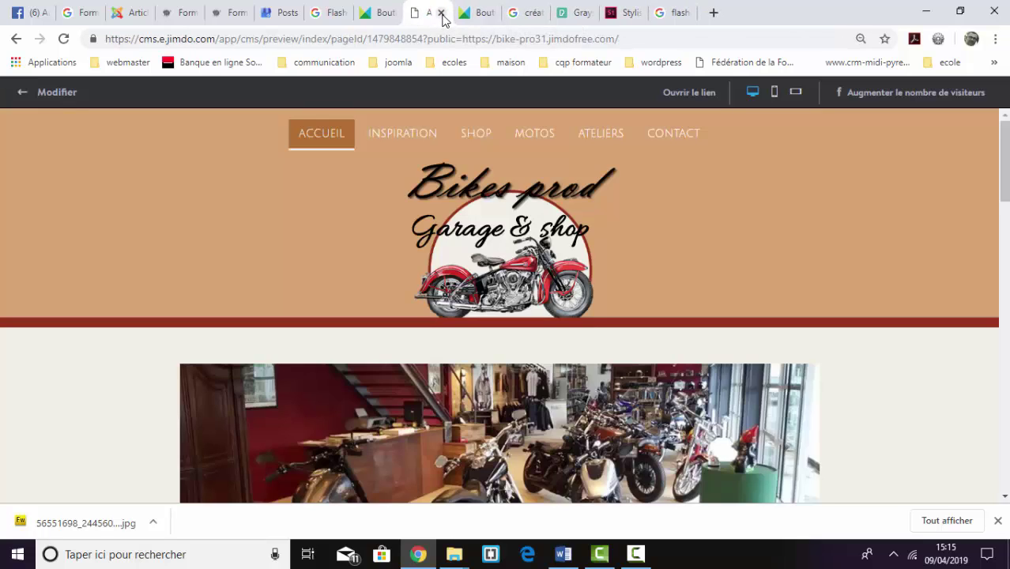
left_click(440, 13)
left_click(440, 14)
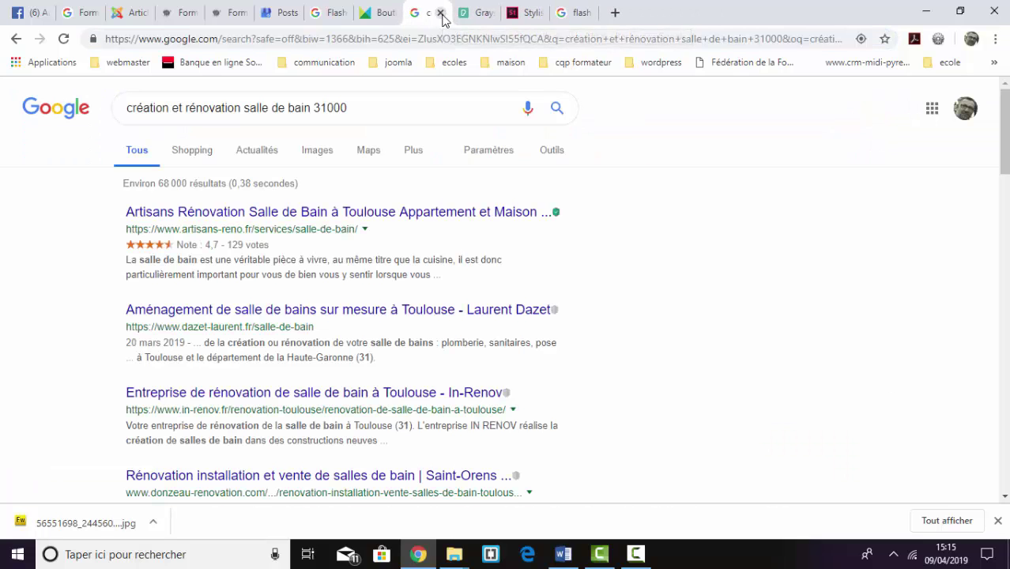
left_click(440, 13)
left_click(440, 13)
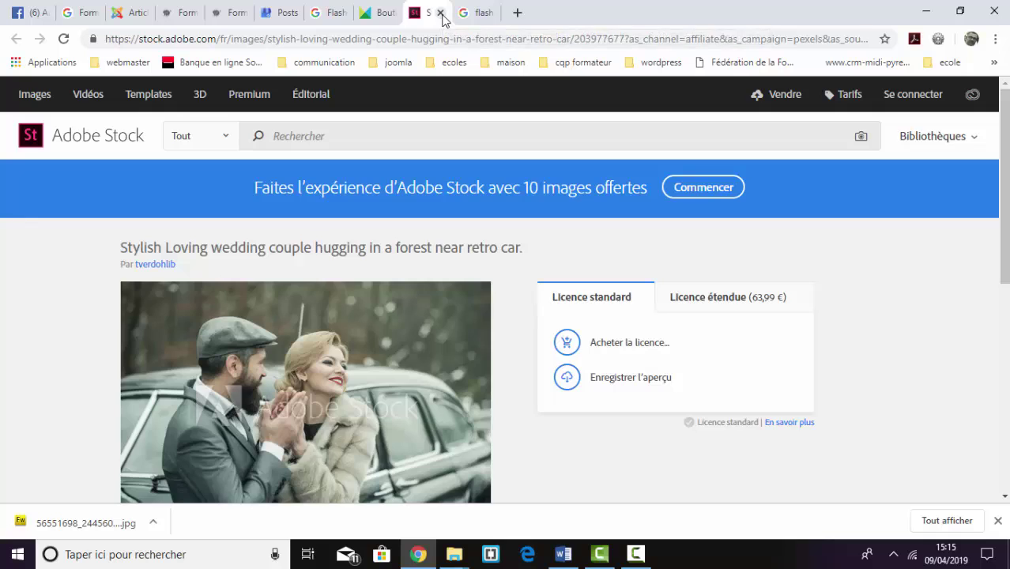
left_click(440, 14)
left_click(440, 14)
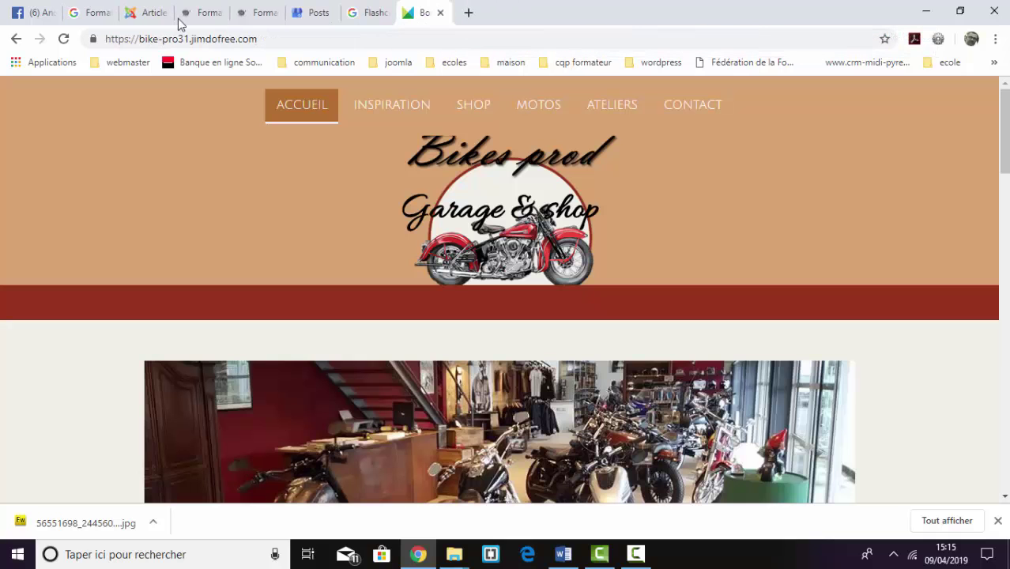
left_click(368, 14)
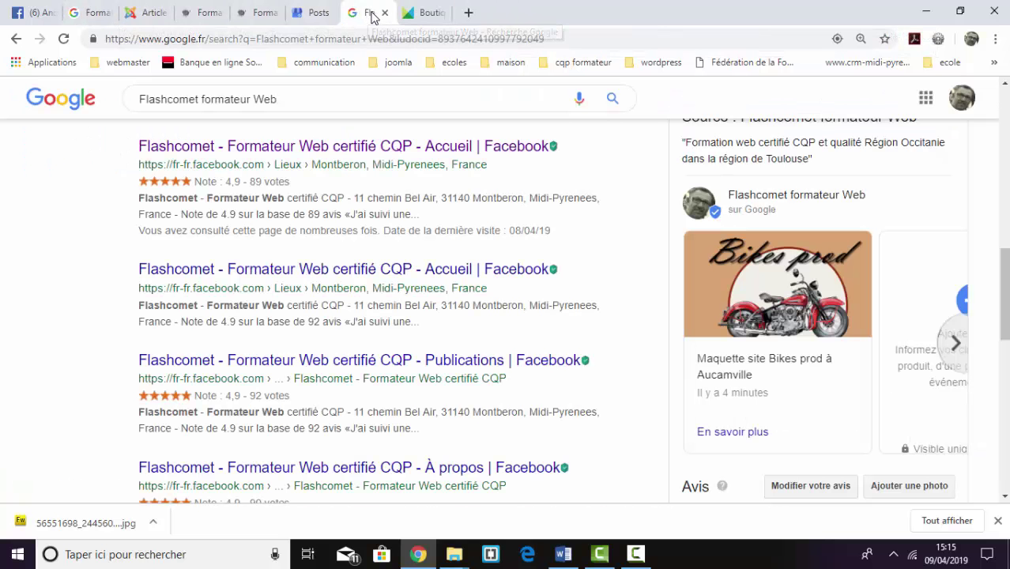
left_click(385, 13)
Paste the title into the Google My Business post, capitalise it as "Formateur Facebook pro Toulouse" and add an "En savoir plus" button
left_click(315, 12)
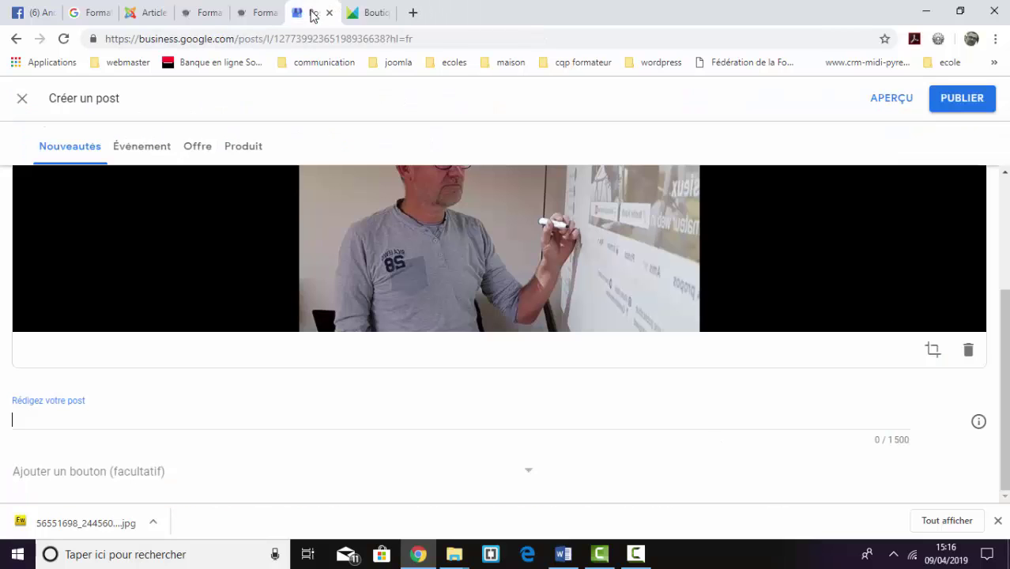
right_click(43, 422)
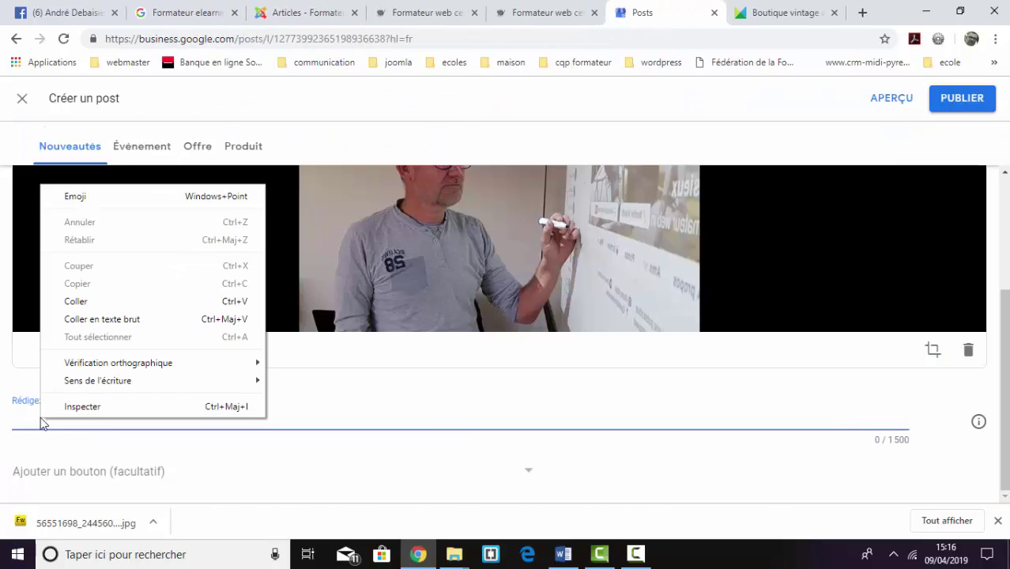
left_click(87, 304)
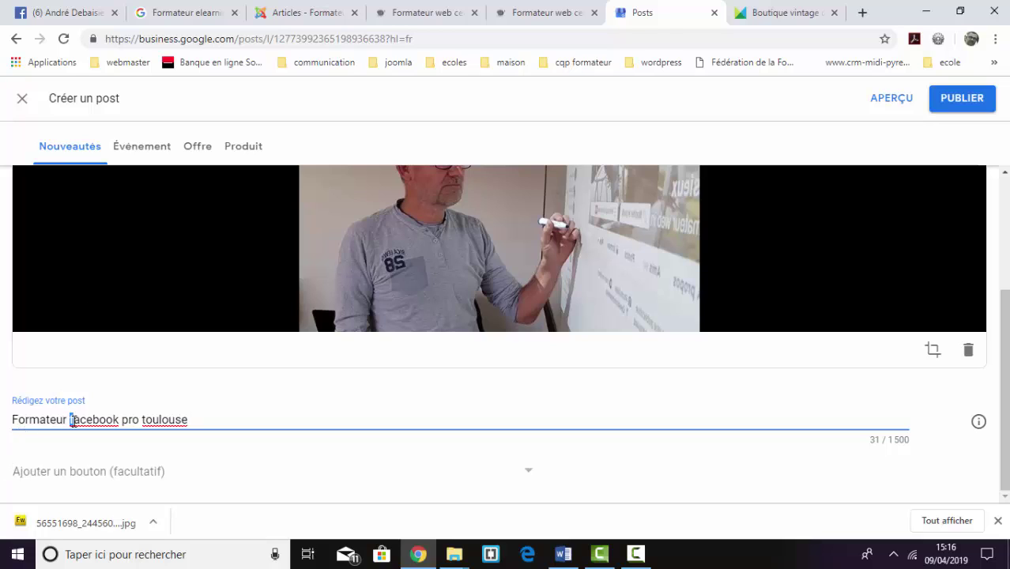
type("F")
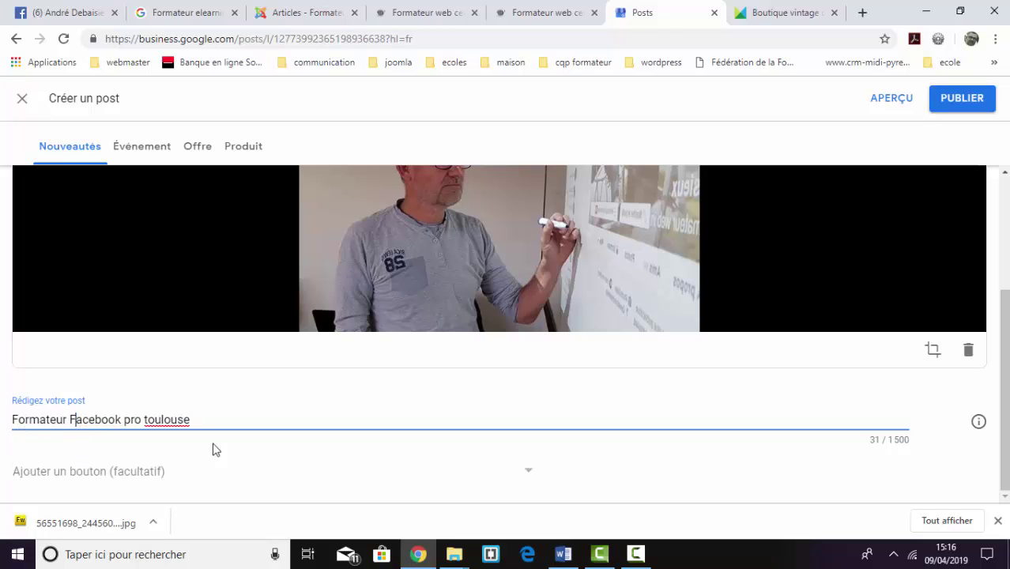
left_click(144, 419)
type("T")
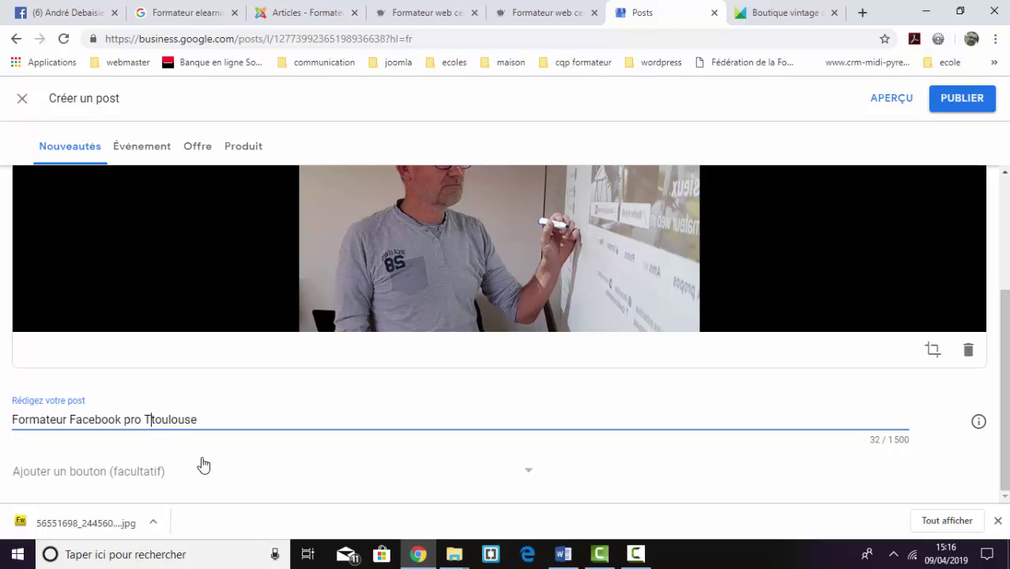
key("Delete")
left_click(46, 471)
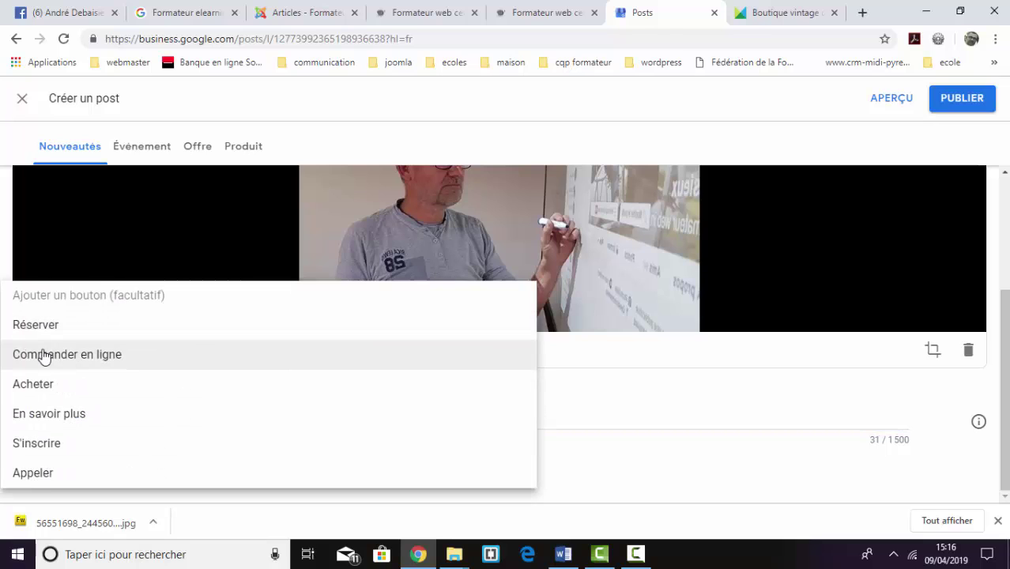
left_click(46, 417)
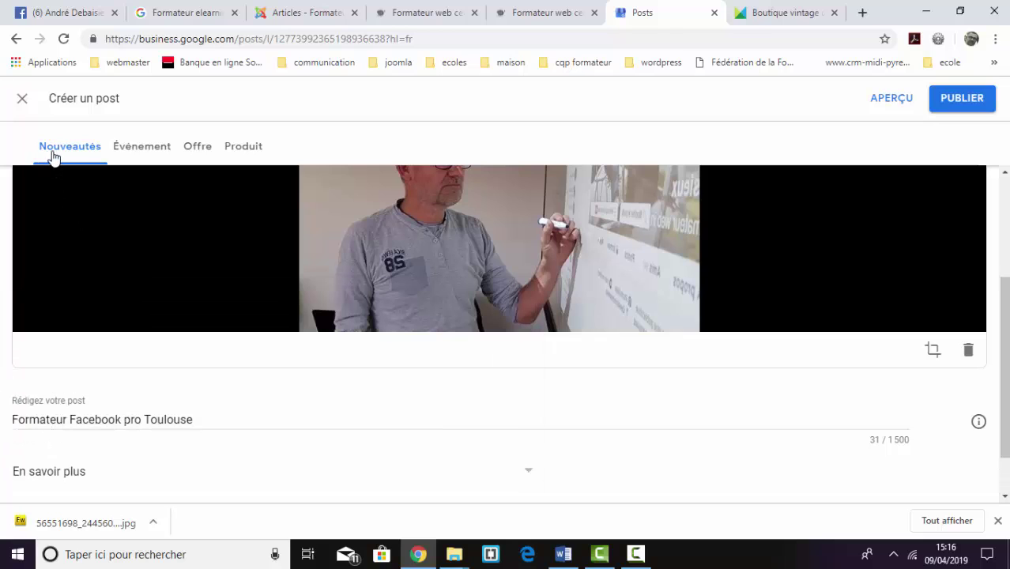
Look through the Événement, Offre and Produit post types and return to Nouveautés
left_click(120, 153)
left_click(204, 152)
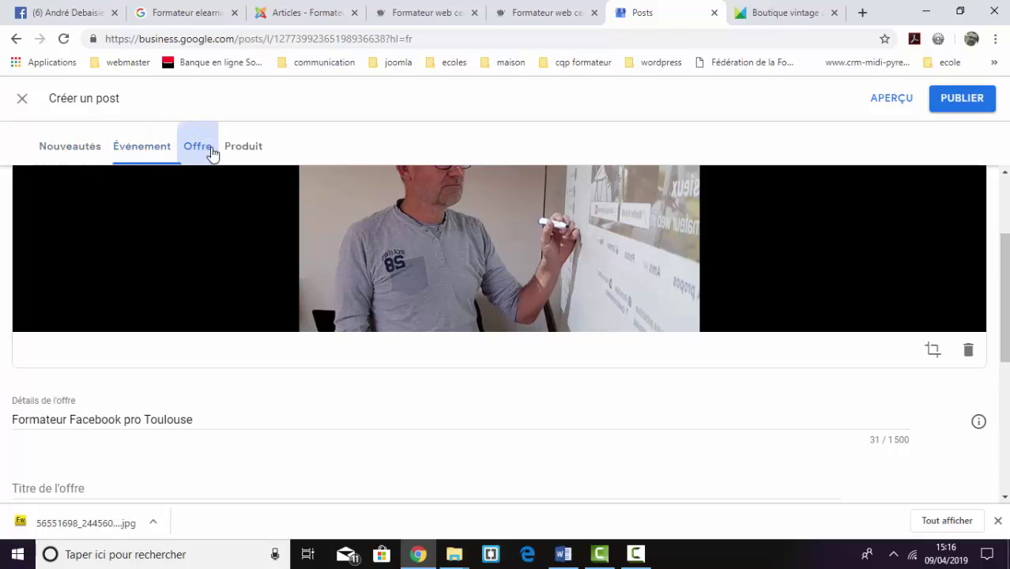
left_click(262, 153)
left_click(68, 151)
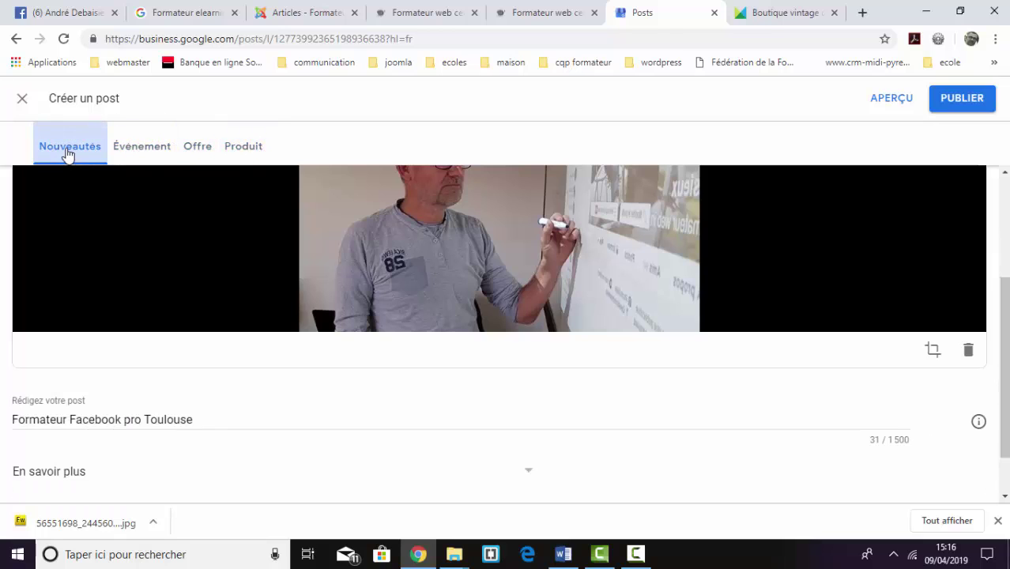
Close the Bikes prod shop page and the extra flash-comet.com home page, keeping the article's page and the post open
scroll(163, 221, "down", 1)
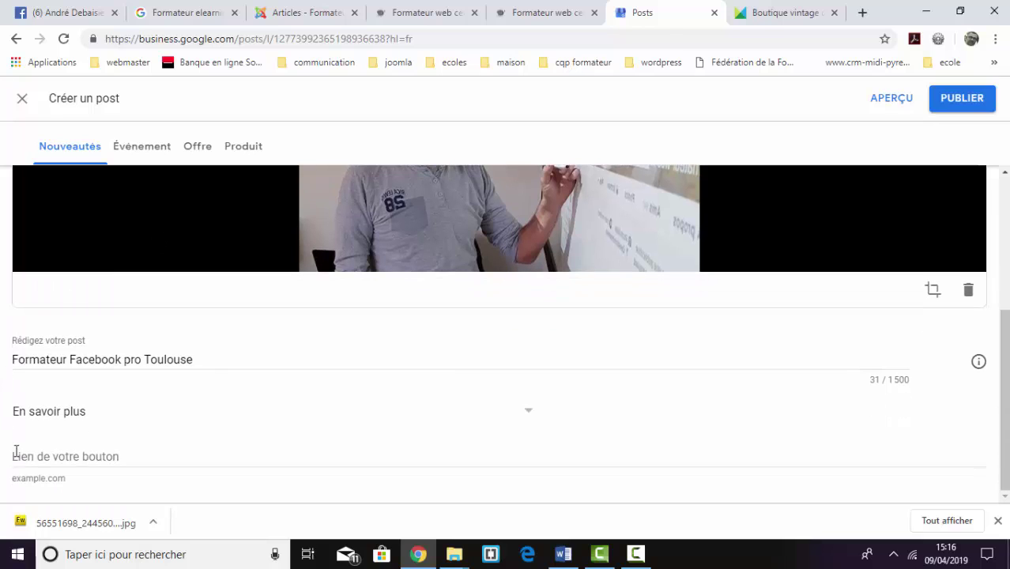
left_click(120, 455)
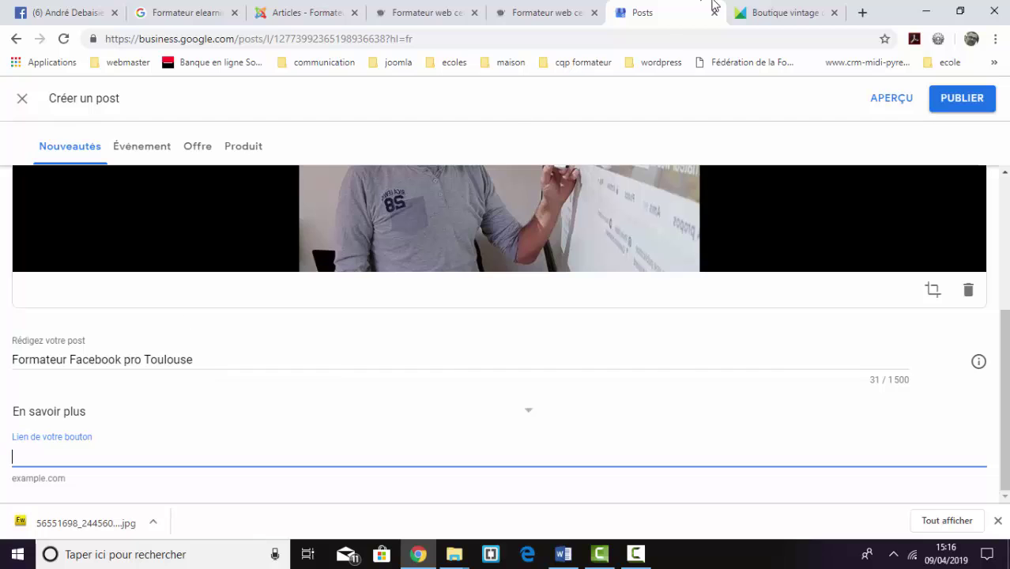
left_click(834, 12)
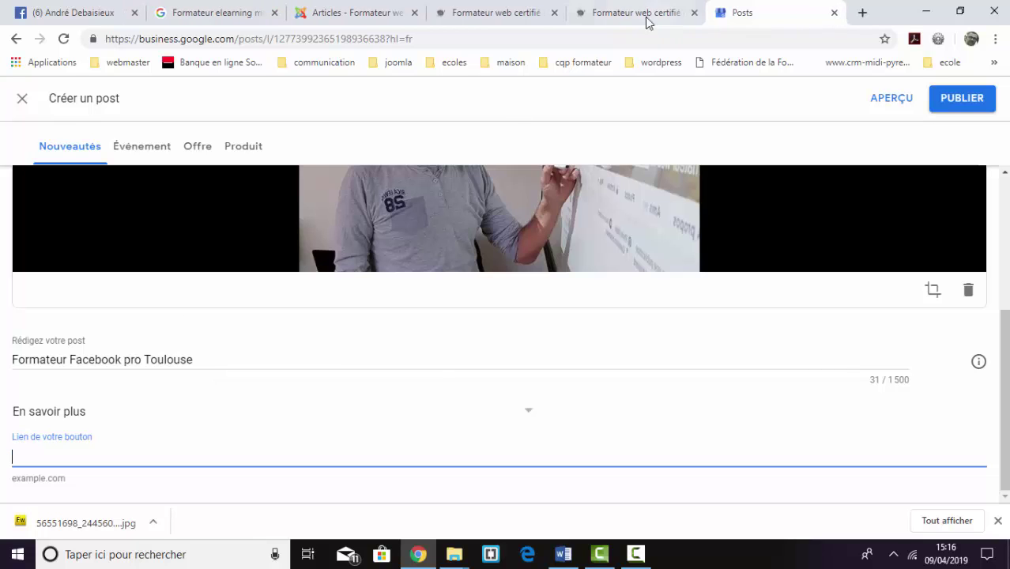
left_click(616, 14)
scroll(719, 295, "down", 5)
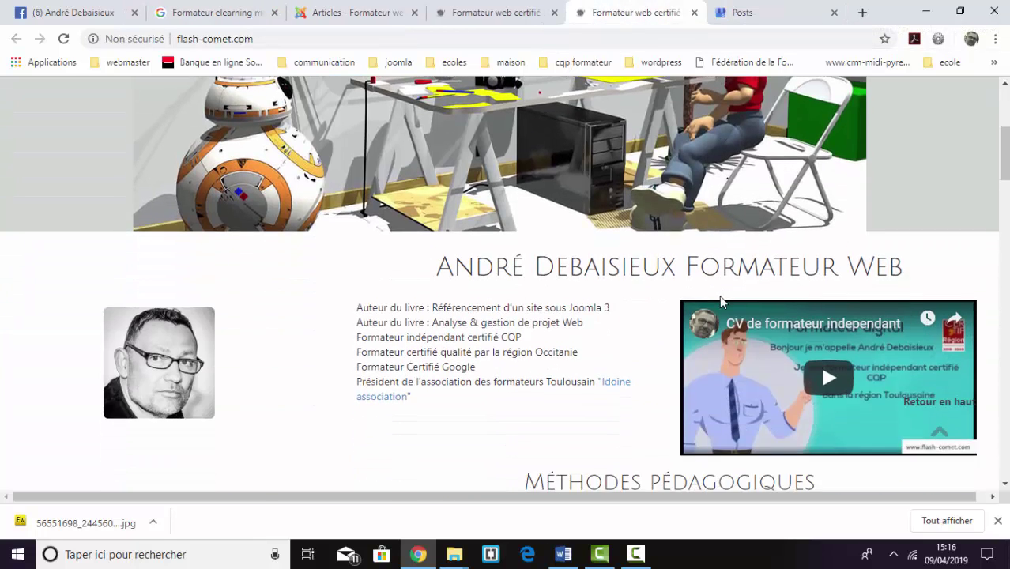
scroll(711, 261, "up", 5)
left_click(508, 21)
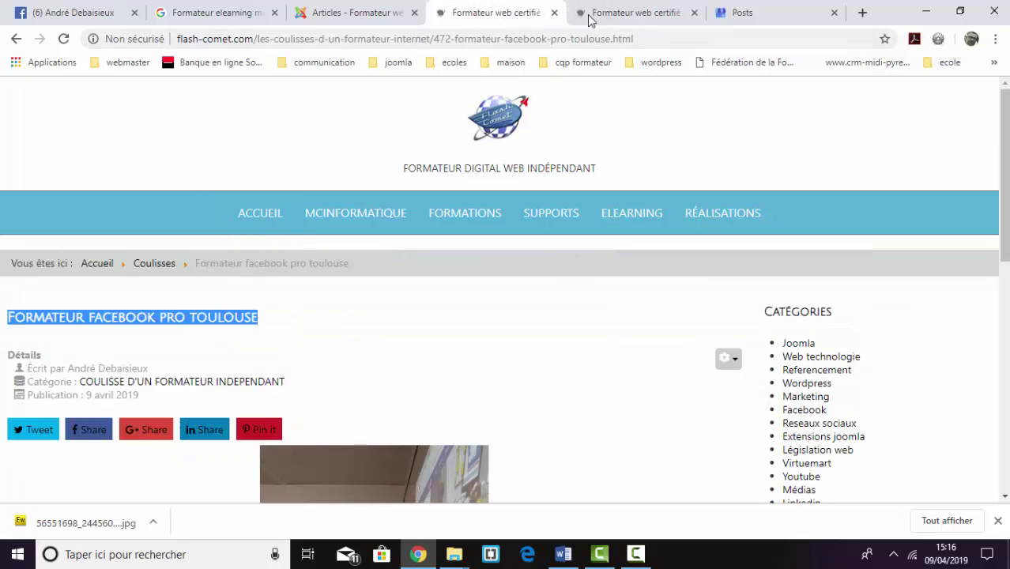
left_click(694, 12)
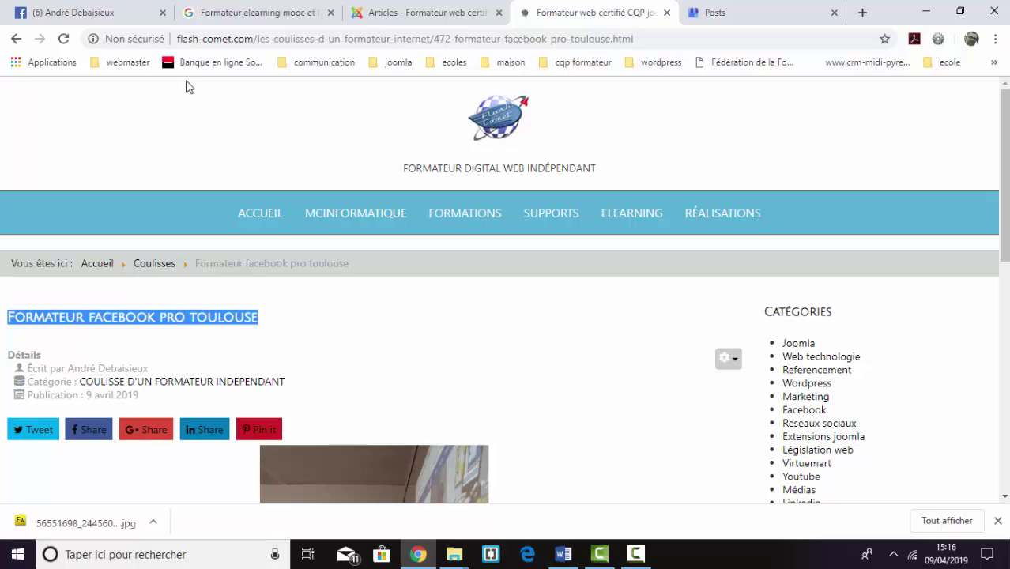
Copy the article page's full web address and return to the post for the link of its "En savoir plus" button
left_click_drag(667, 37, 203, 38)
right_click(217, 46)
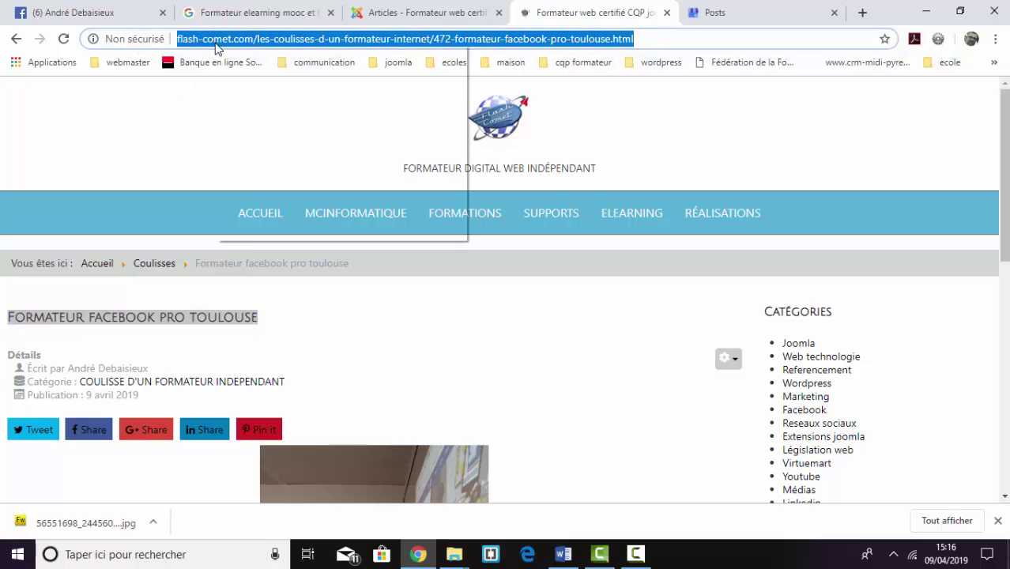
left_click(233, 125)
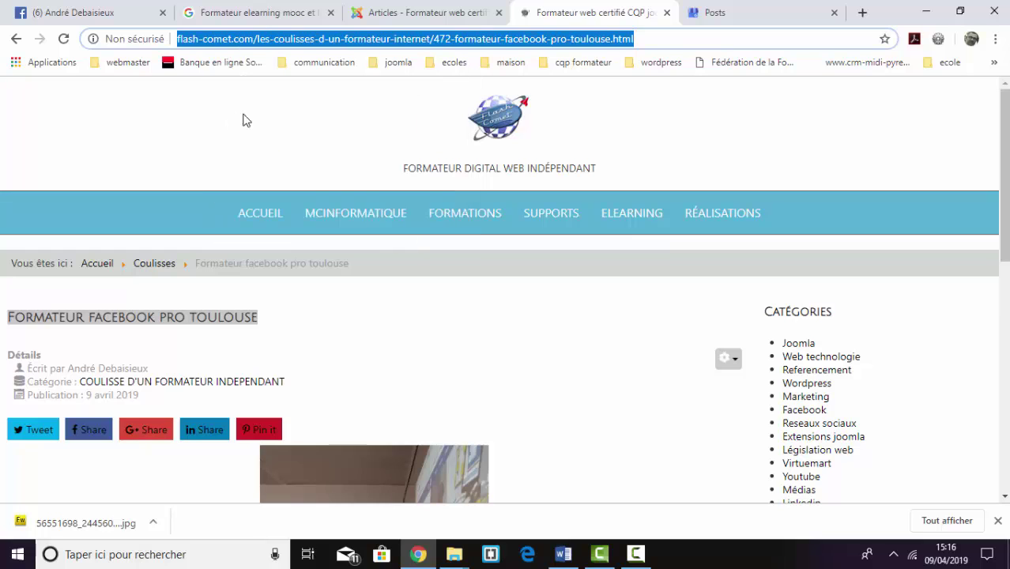
left_click(745, 13)
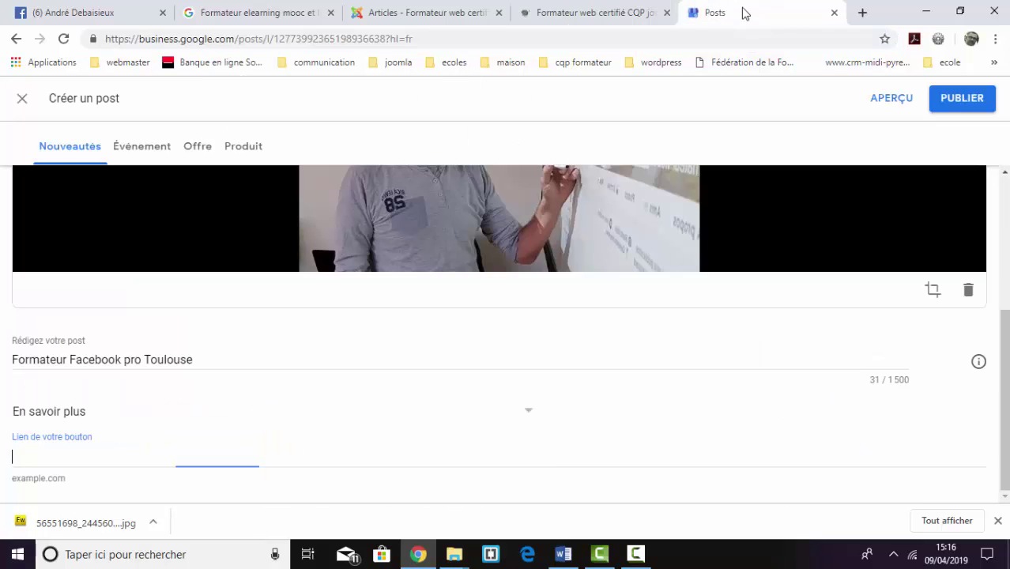